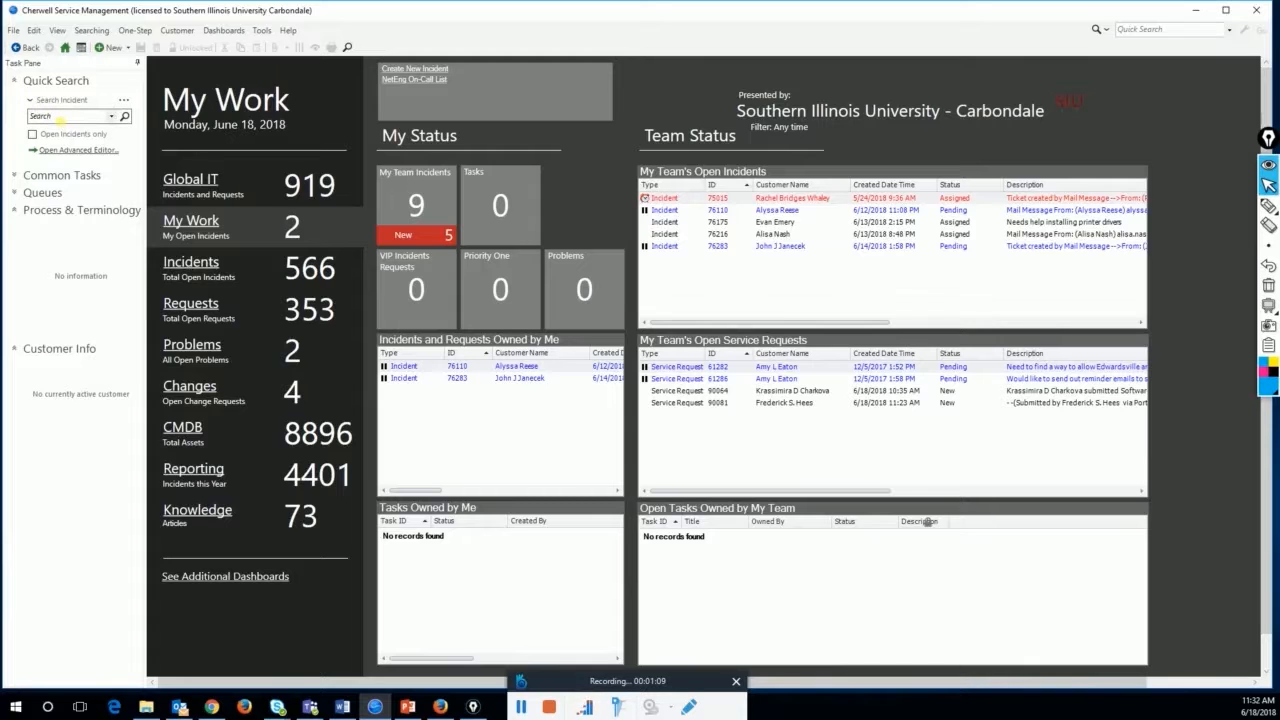
pyautogui.click(1268, 207)
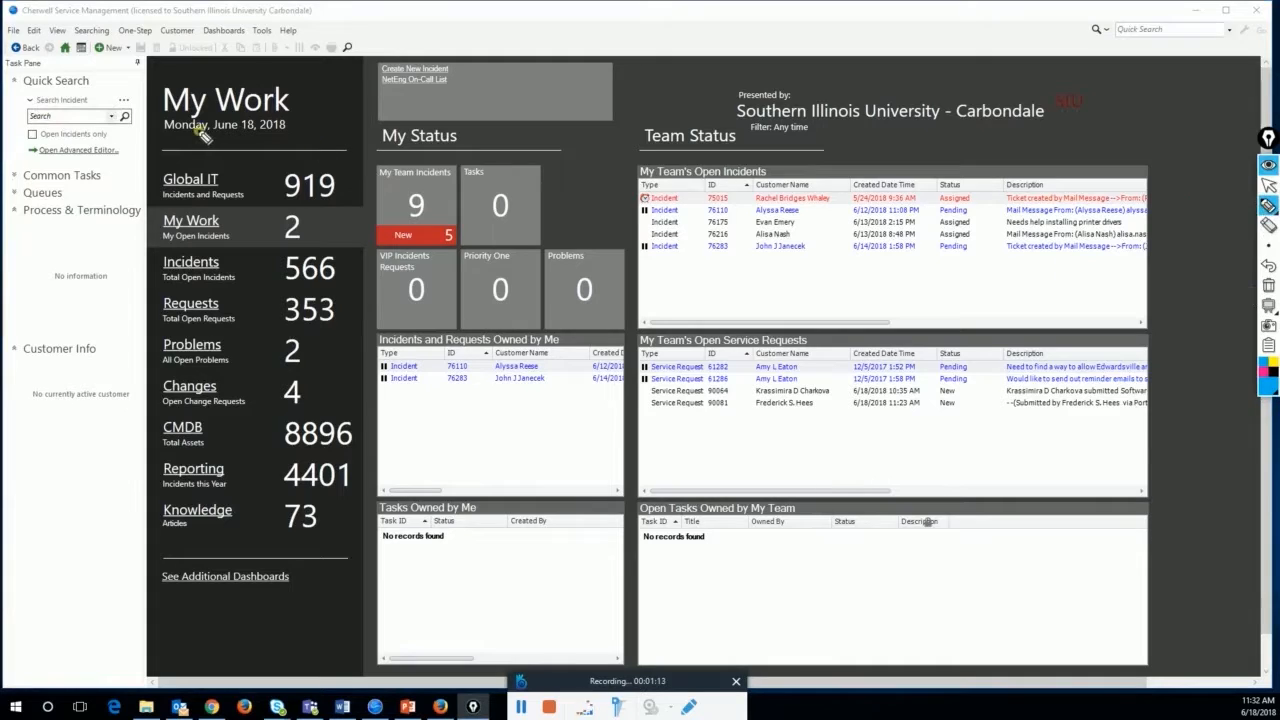
pyautogui.moveTo(24, 90)
pyautogui.mouseDown()
pyautogui.moveTo(19, 125)
pyautogui.moveTo(80, 138)
pyautogui.moveTo(146, 132)
pyautogui.moveTo(153, 104)
pyautogui.moveTo(100, 86)
pyautogui.moveTo(28, 101)
pyautogui.mouseUp()
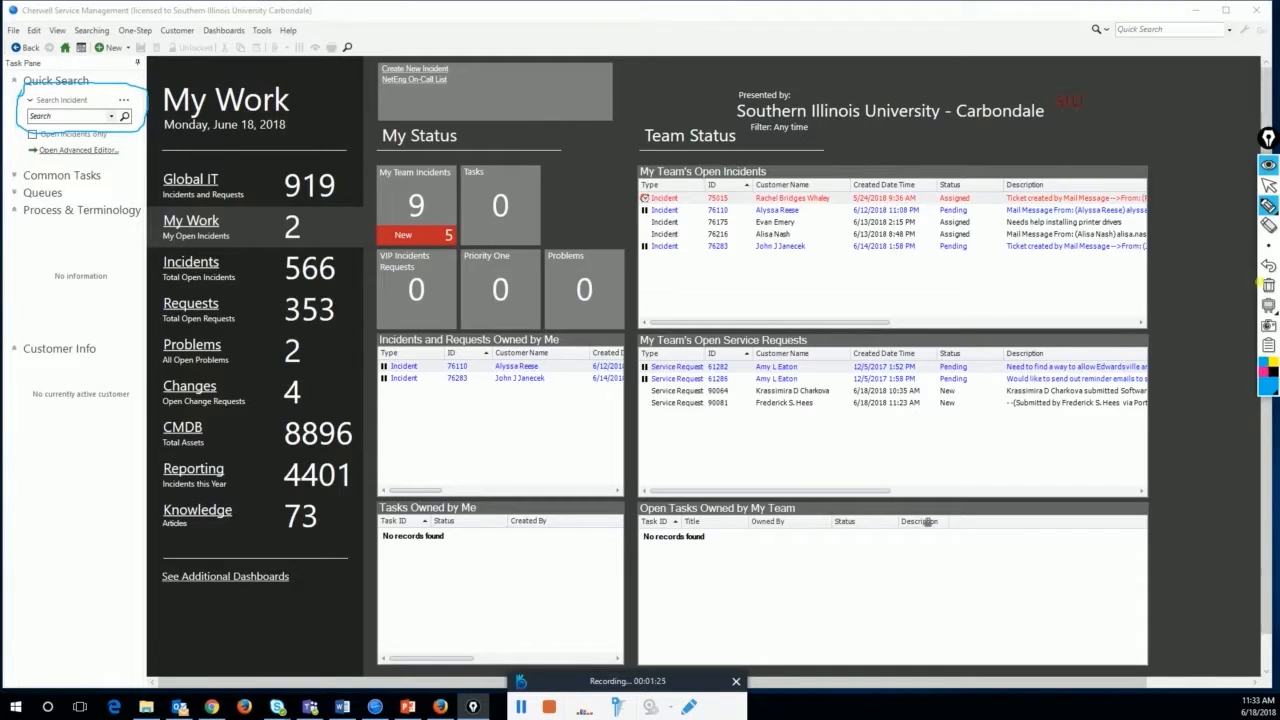
pyautogui.click(1268, 286)
pyautogui.click(1268, 185)
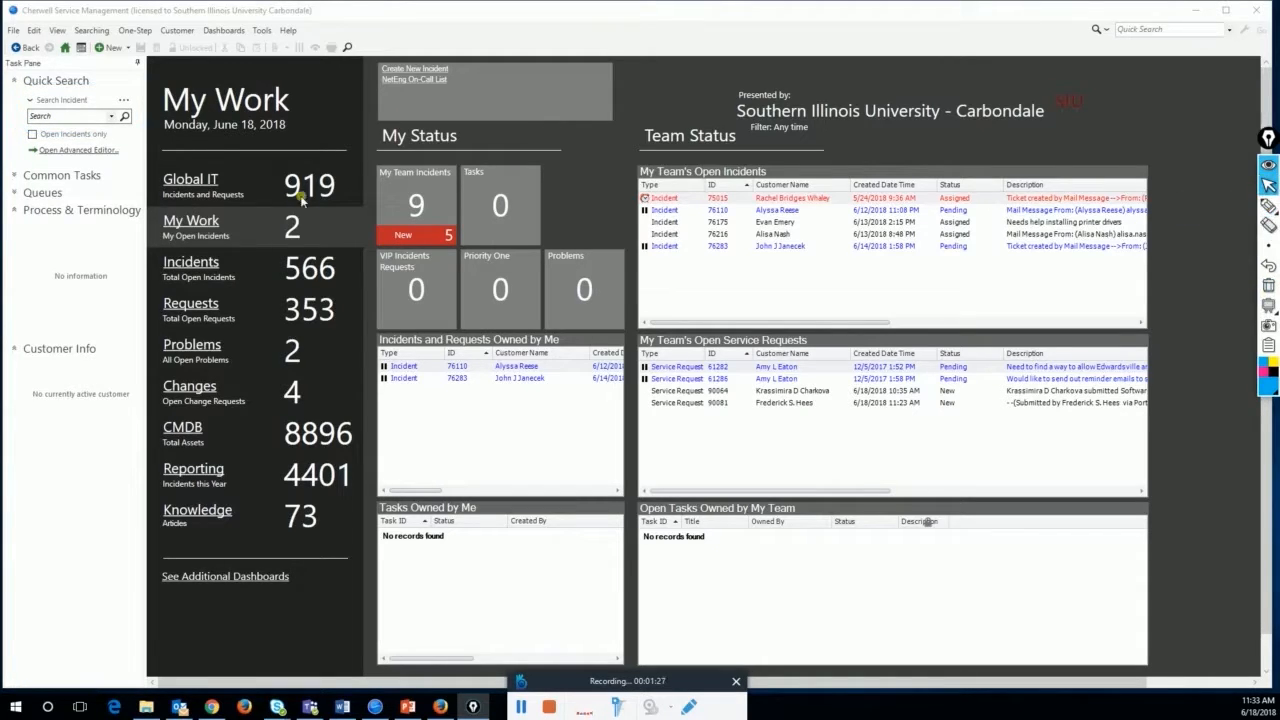
# - Switch the quick search to CKCS Article and search for "retire"
pyautogui.click(42, 101)
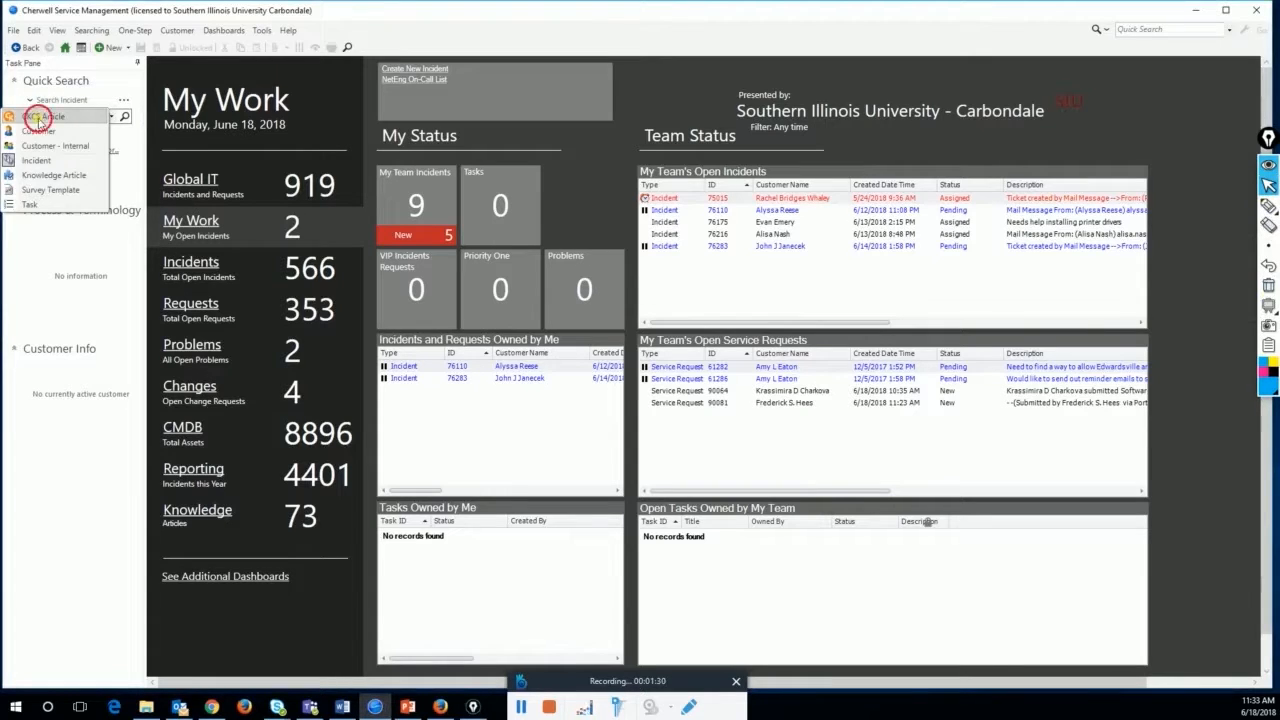
pyautogui.click(43, 116)
pyautogui.click(48, 117)
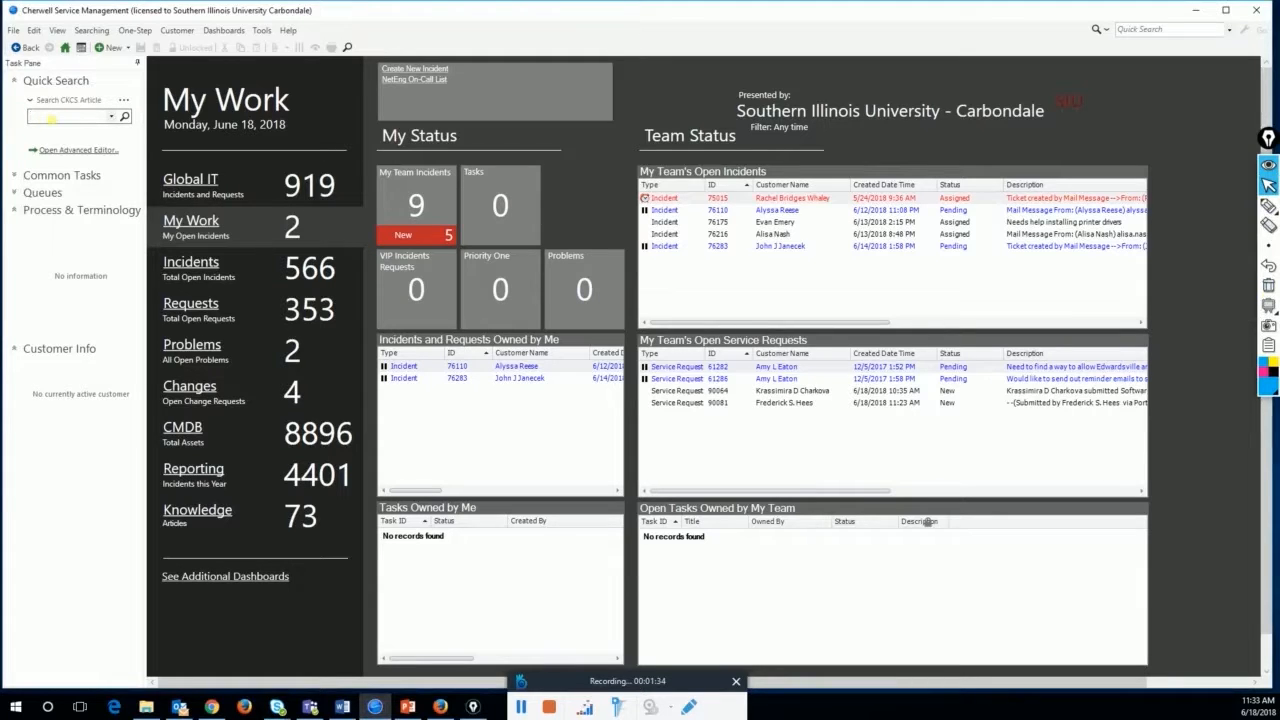
pyautogui.write('retire')
pyautogui.press('Return')
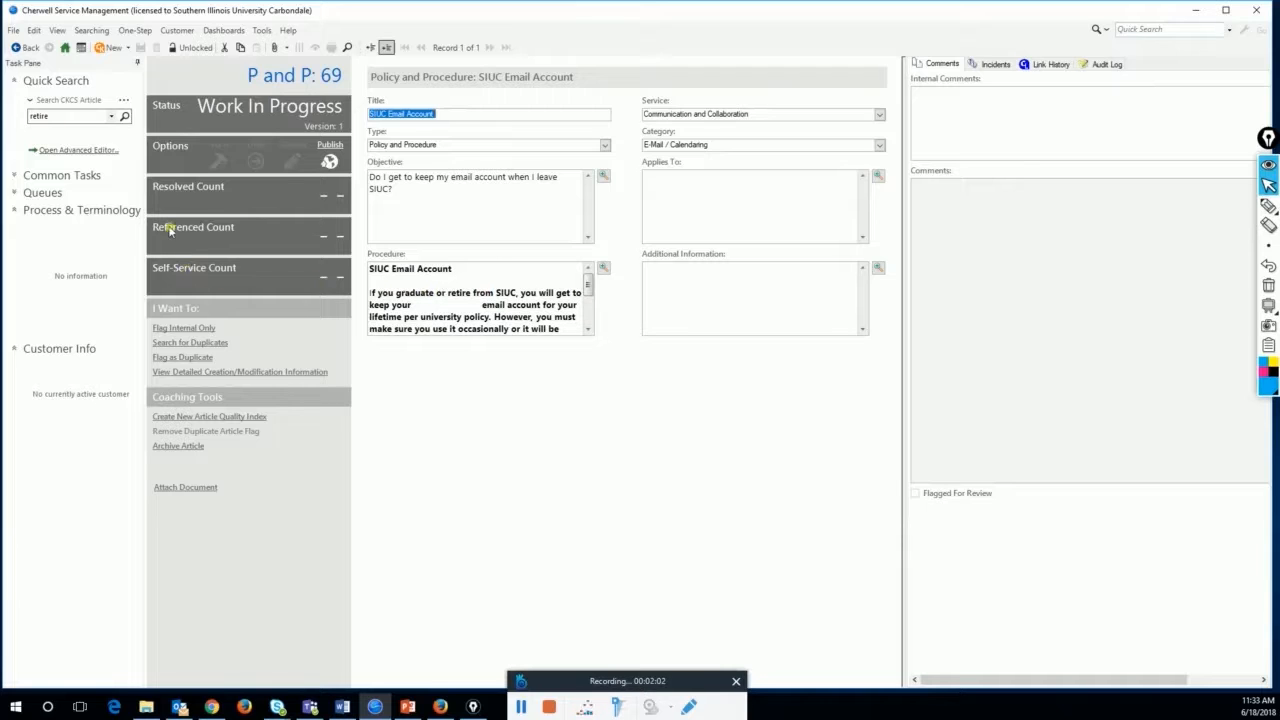
pyautogui.click(1268, 205)
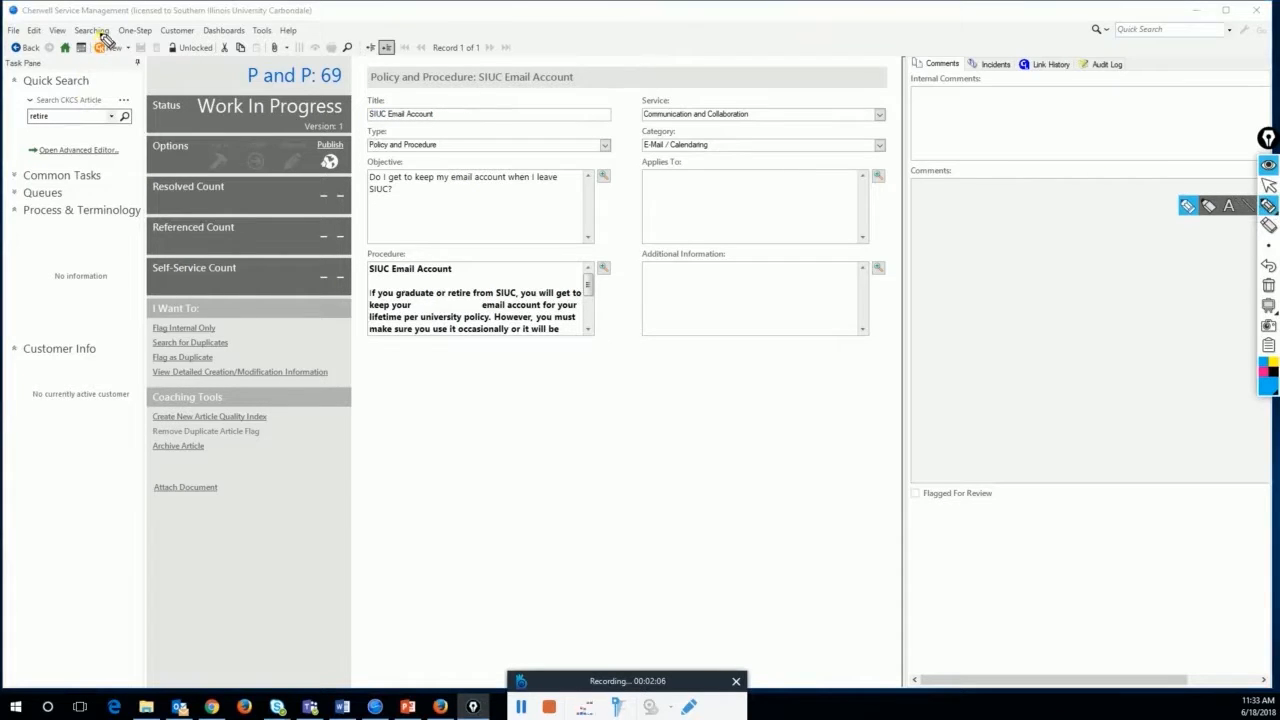
pyautogui.moveTo(101, 34)
pyautogui.mouseDown()
pyautogui.moveTo(85, 53)
pyautogui.moveTo(120, 68)
pyautogui.moveTo(136, 58)
pyautogui.moveTo(121, 37)
pyautogui.moveTo(98, 42)
pyautogui.mouseUp()
pyautogui.click(1268, 185)
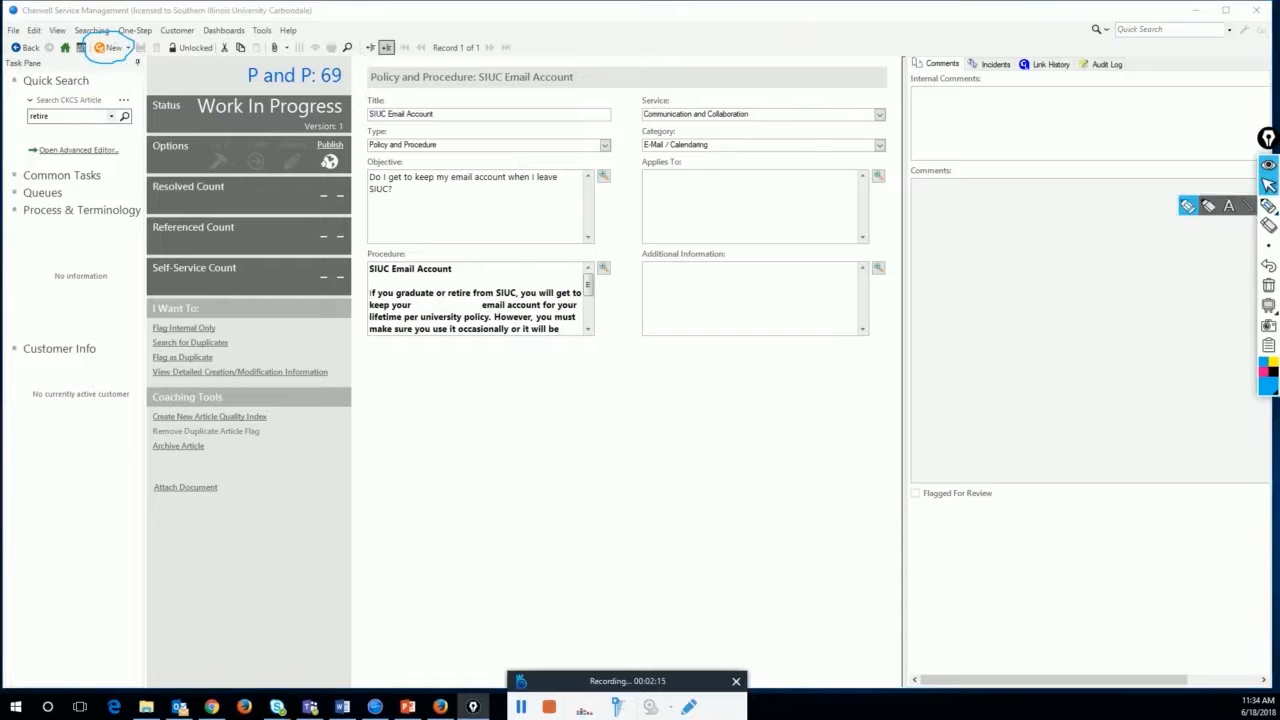
pyautogui.click(1268, 285)
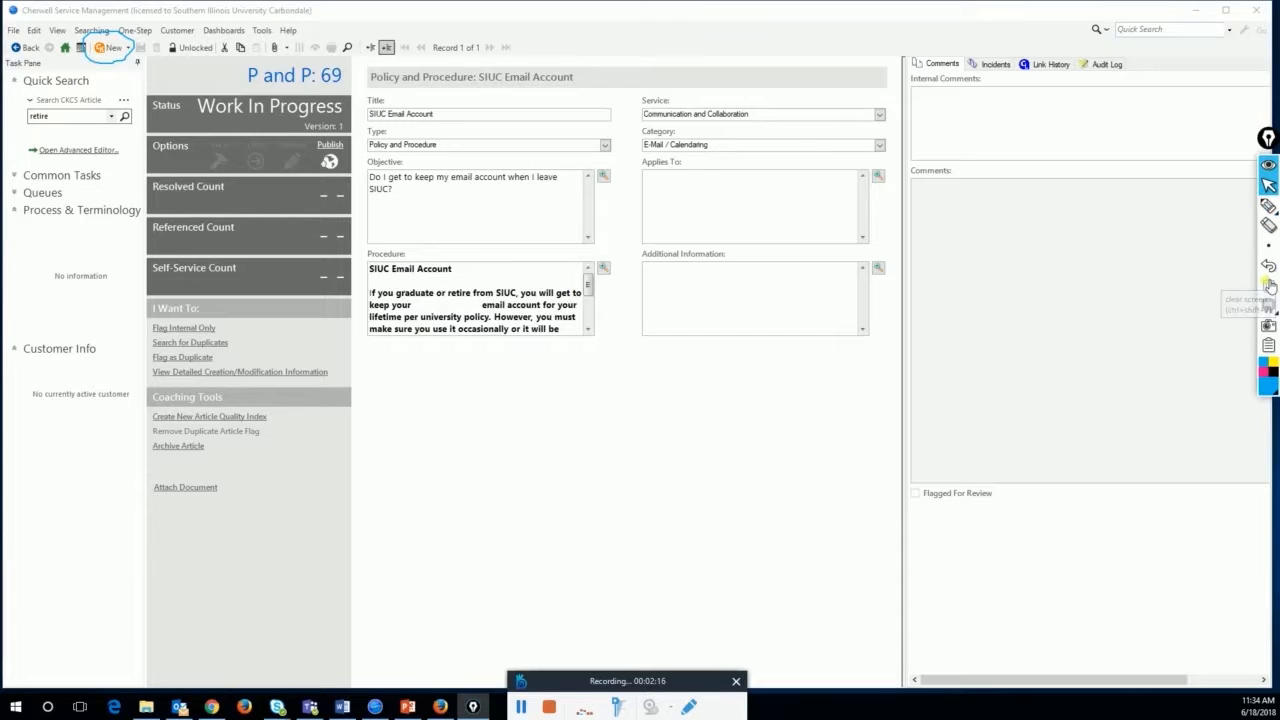
# - Create a new CKCS article titled "Retiree Software Request" with service Software and category App Store
pyautogui.click(109, 48)
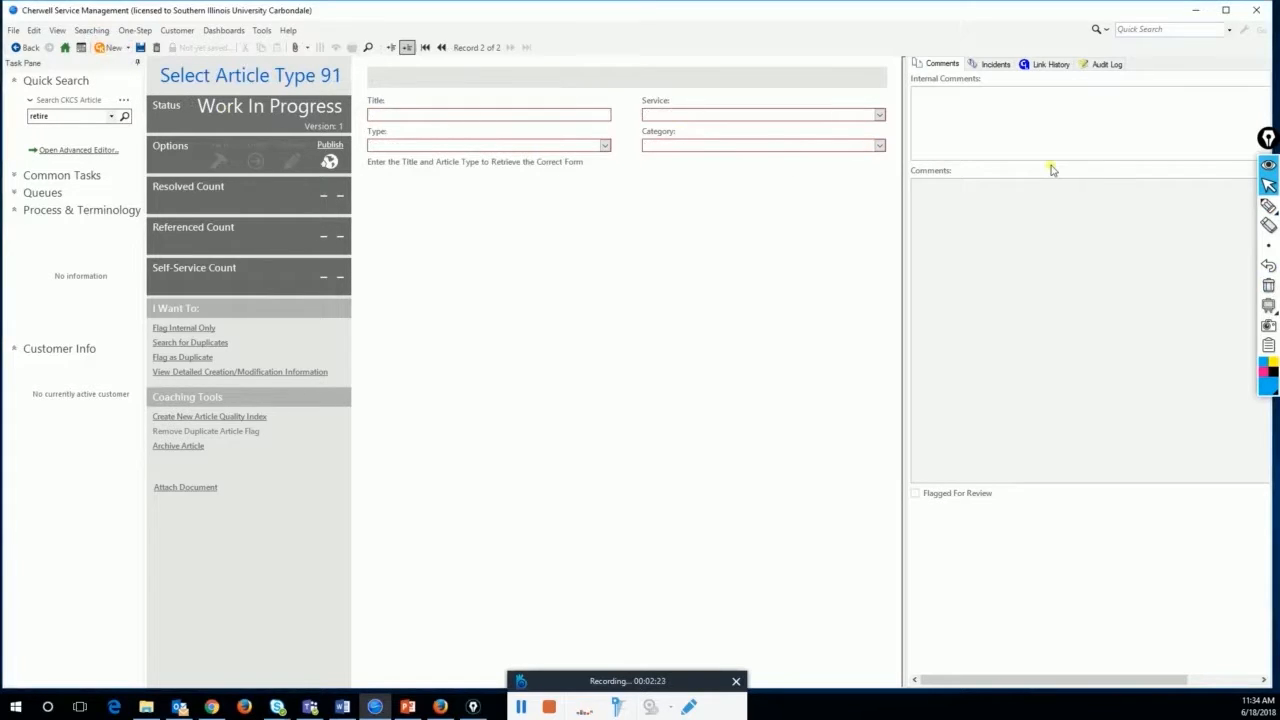
pyautogui.write('Retiree Software Request')
pyautogui.click(880, 114)
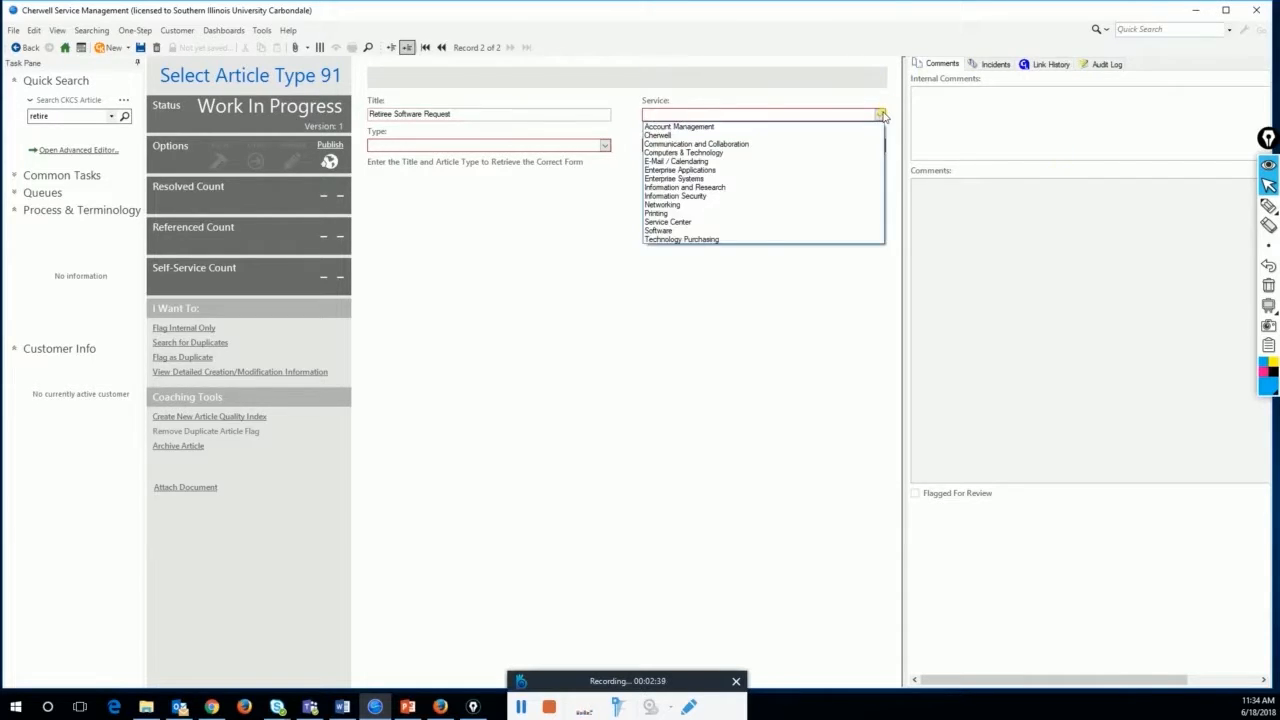
pyautogui.click(686, 231)
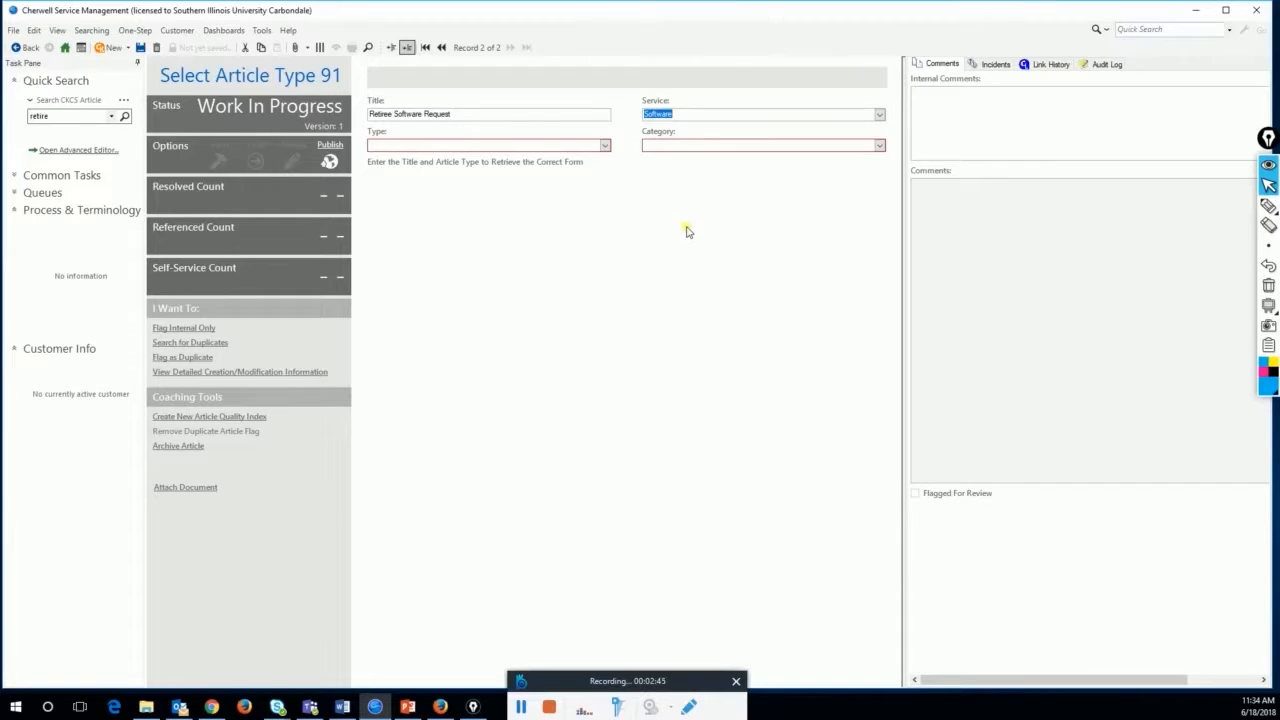
pyautogui.click(879, 145)
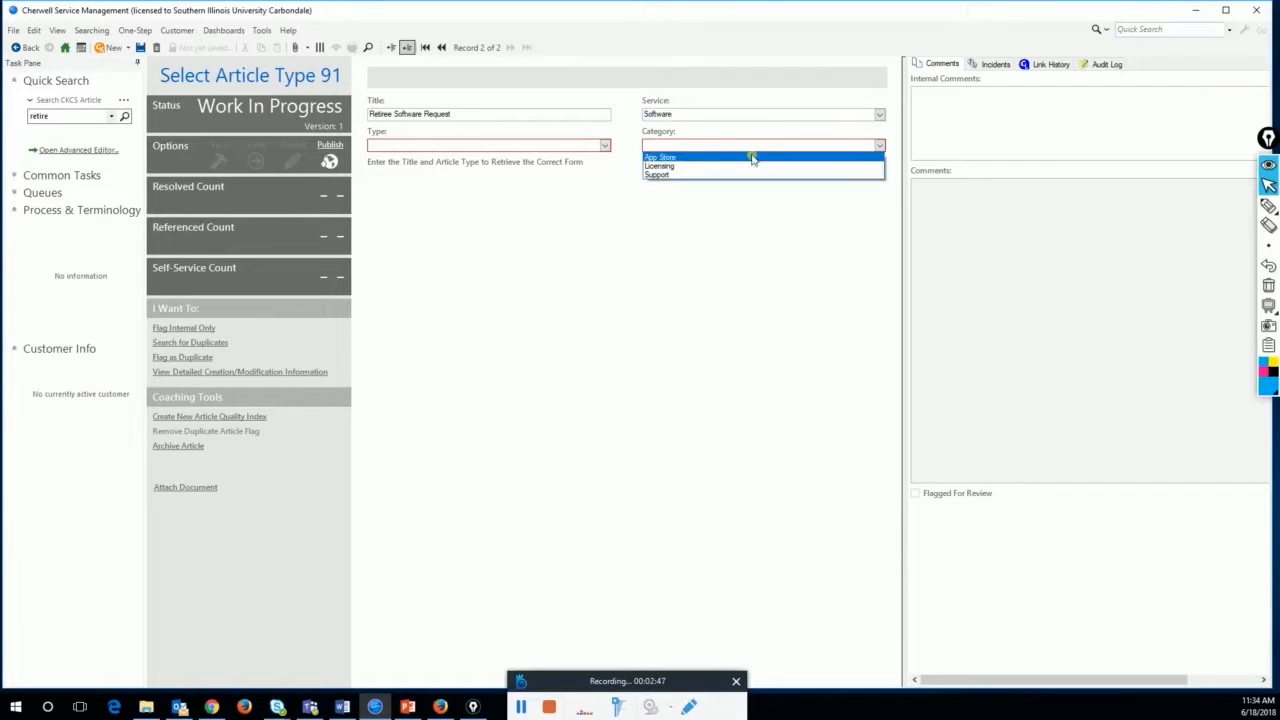
pyautogui.click(709, 159)
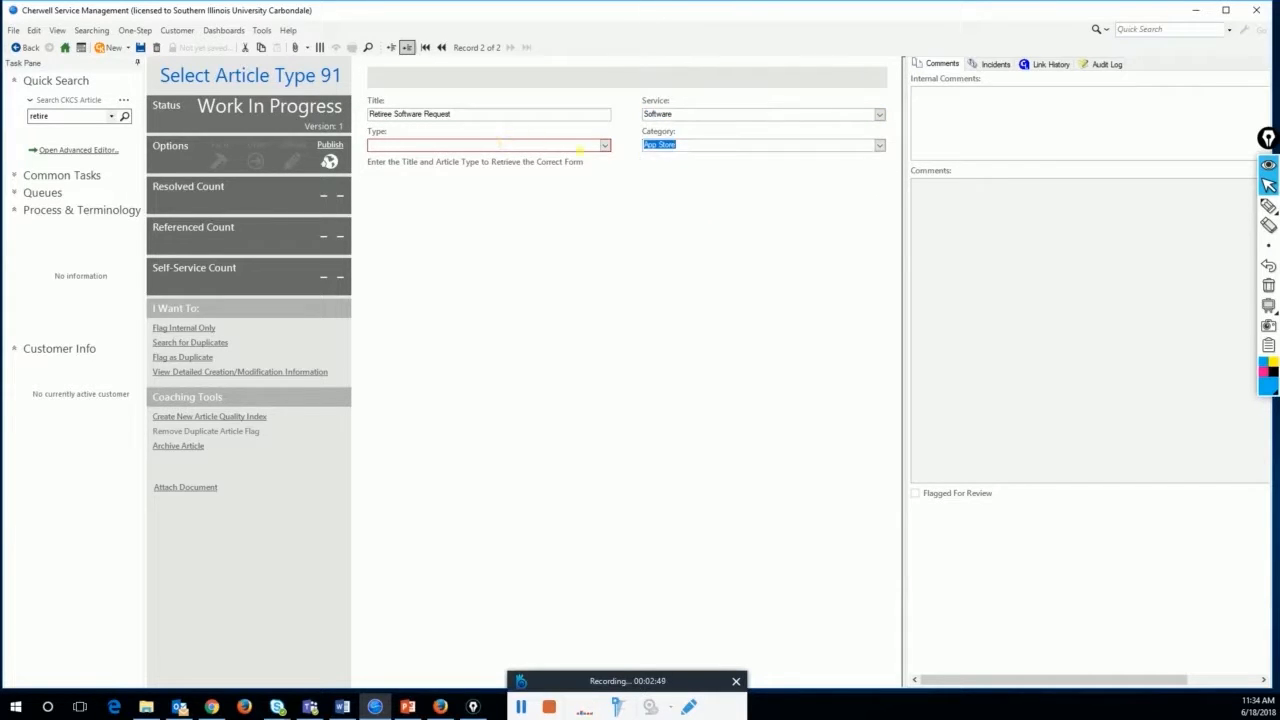
# - Set the article type to Question and Answer and enter the question "Can I have software as a retiree?"
pyautogui.click(605, 147)
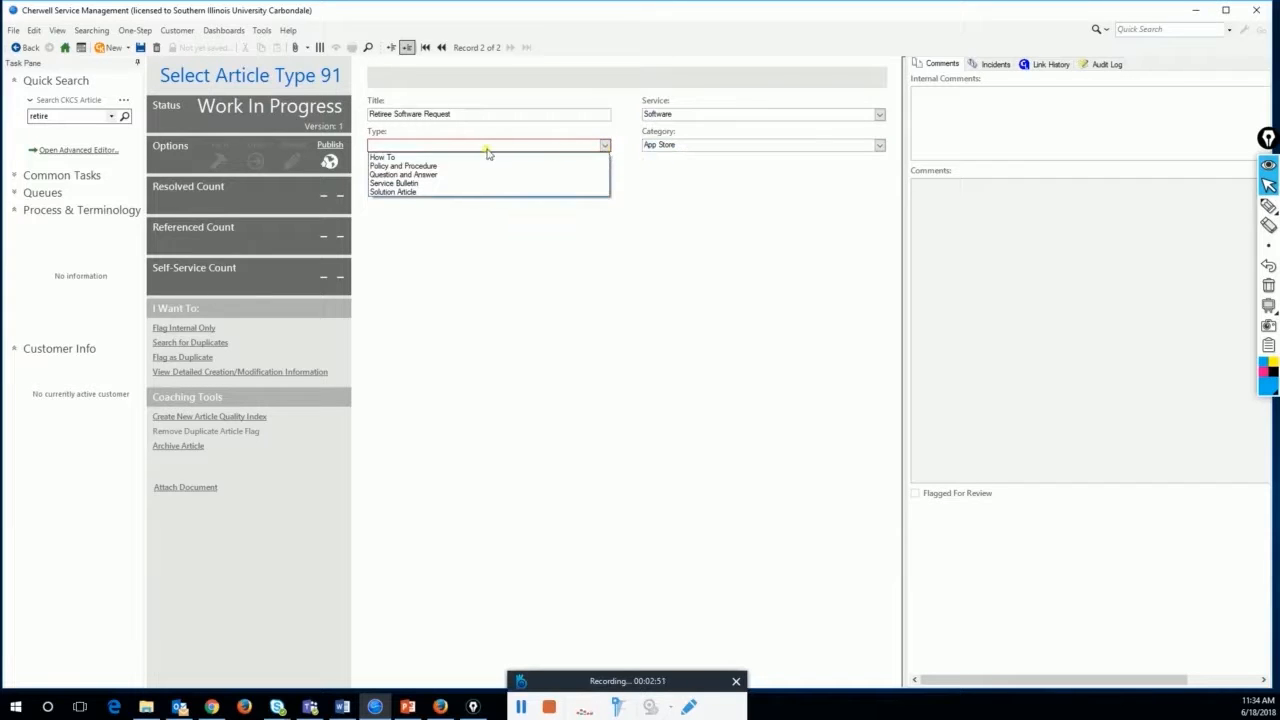
pyautogui.click(452, 174)
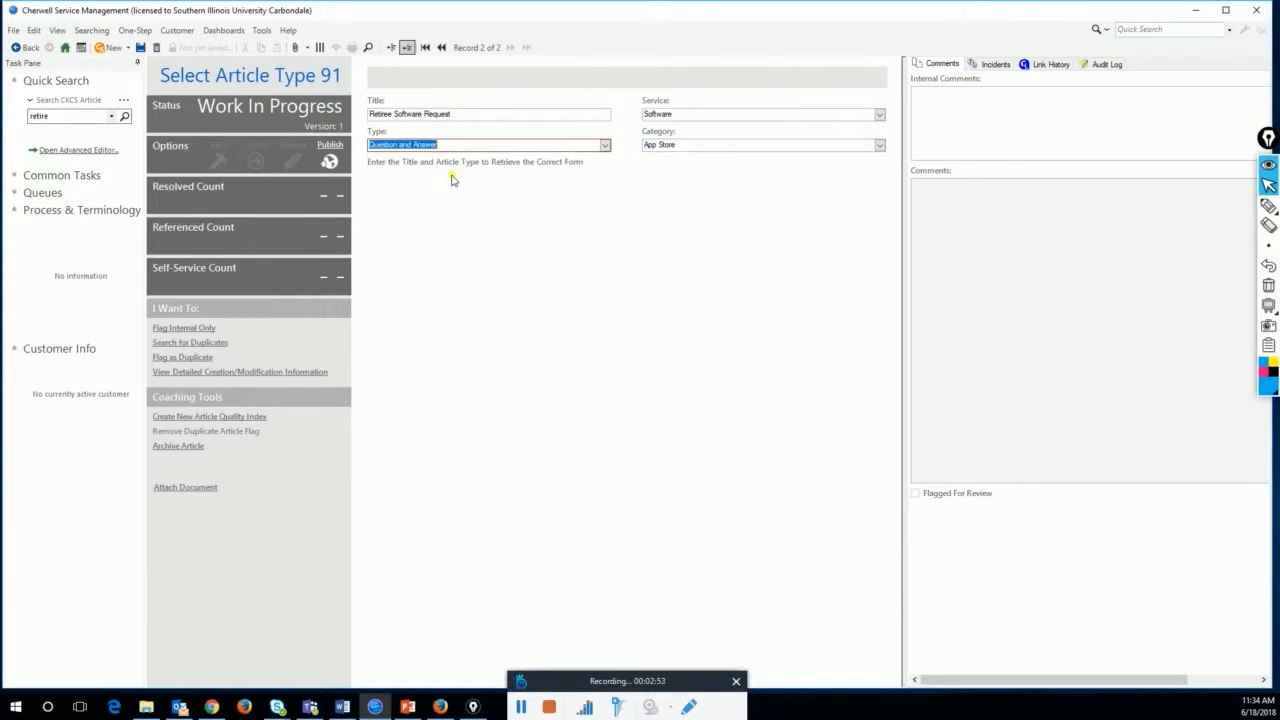
pyautogui.click(407, 204)
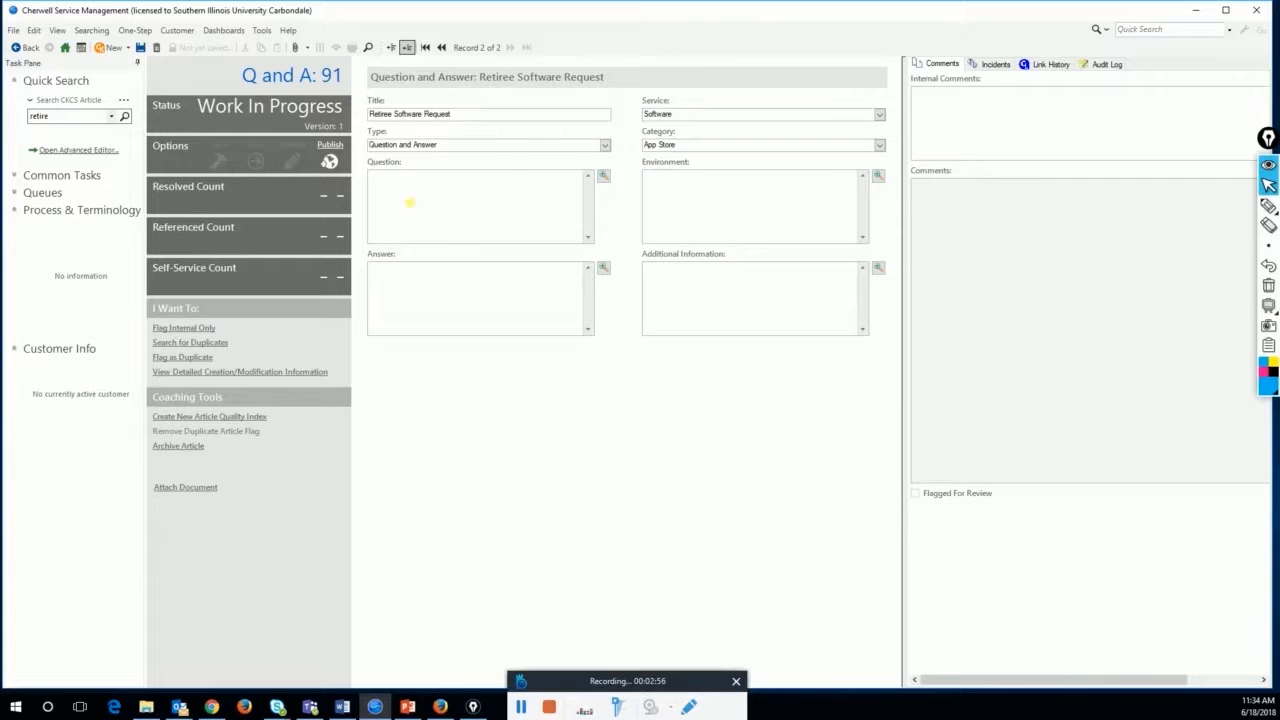
pyautogui.write('Can I have software as a retiree?')
# - Paste the copied response about retiree software eligibility into the article's Answer field
pyautogui.hotkey('alt', 'Tab')
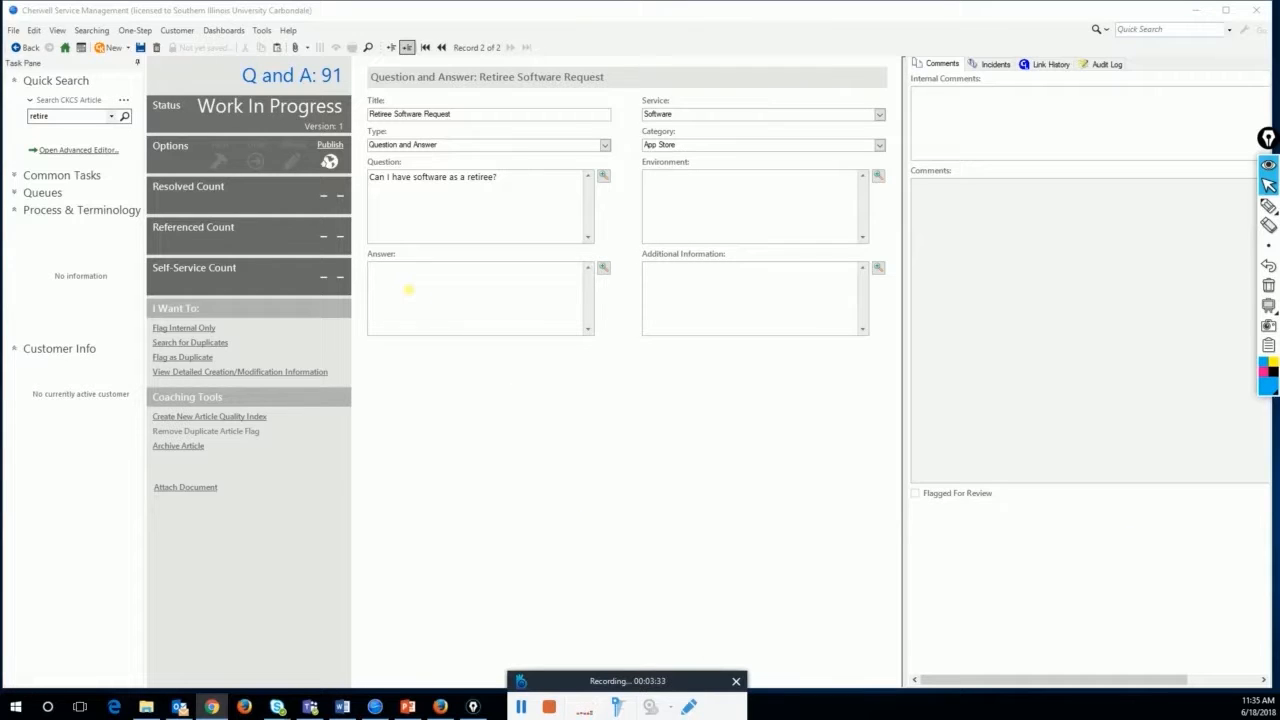
pyautogui.click(409, 289)
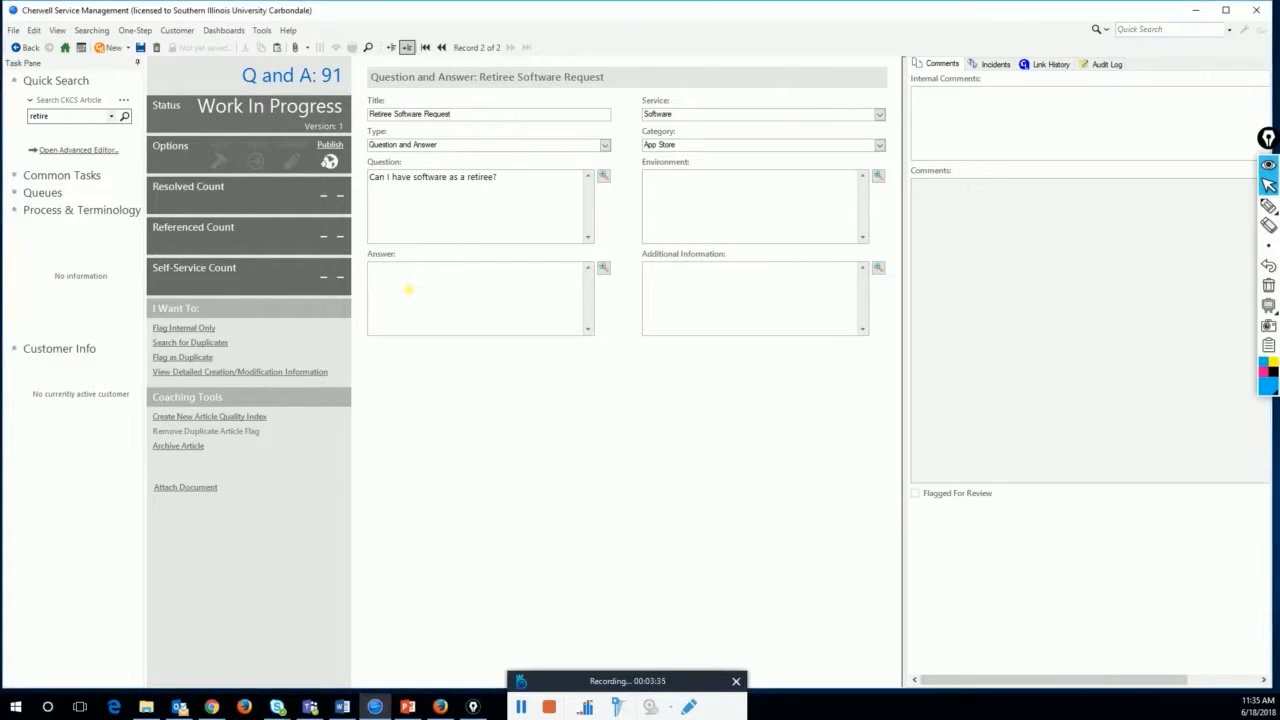
pyautogui.rightClick(409, 289)
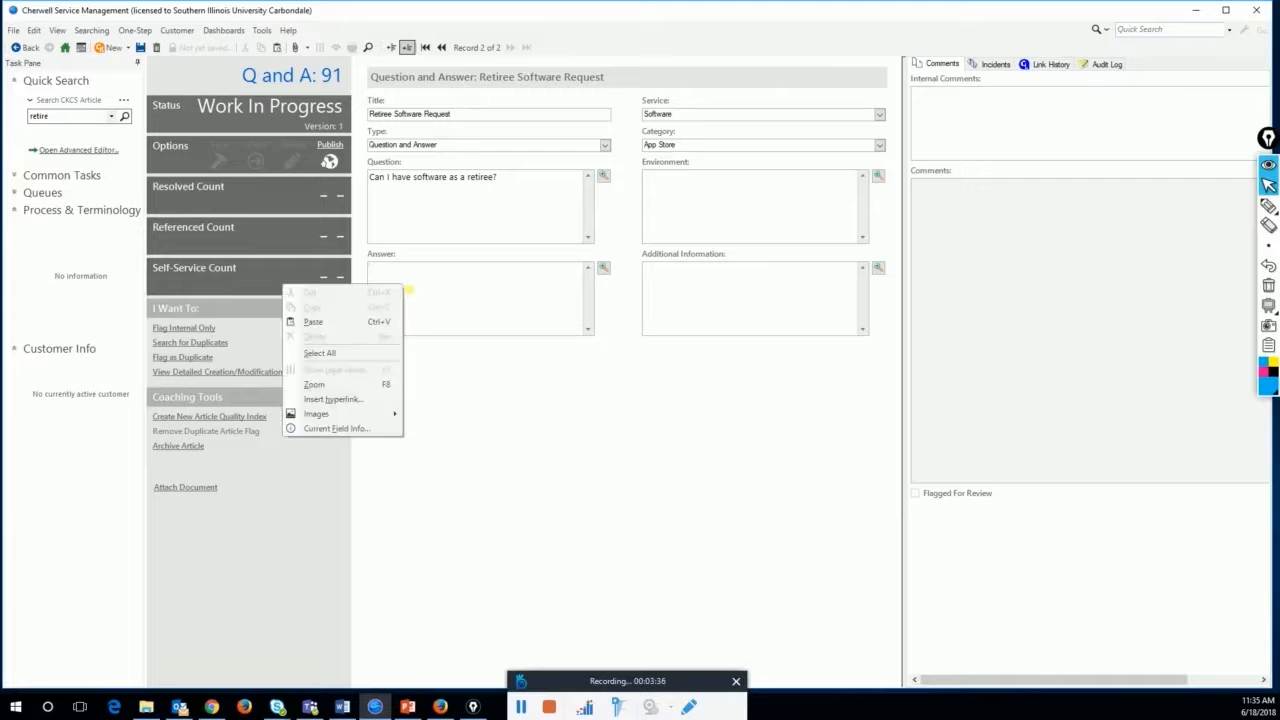
pyautogui.click(357, 322)
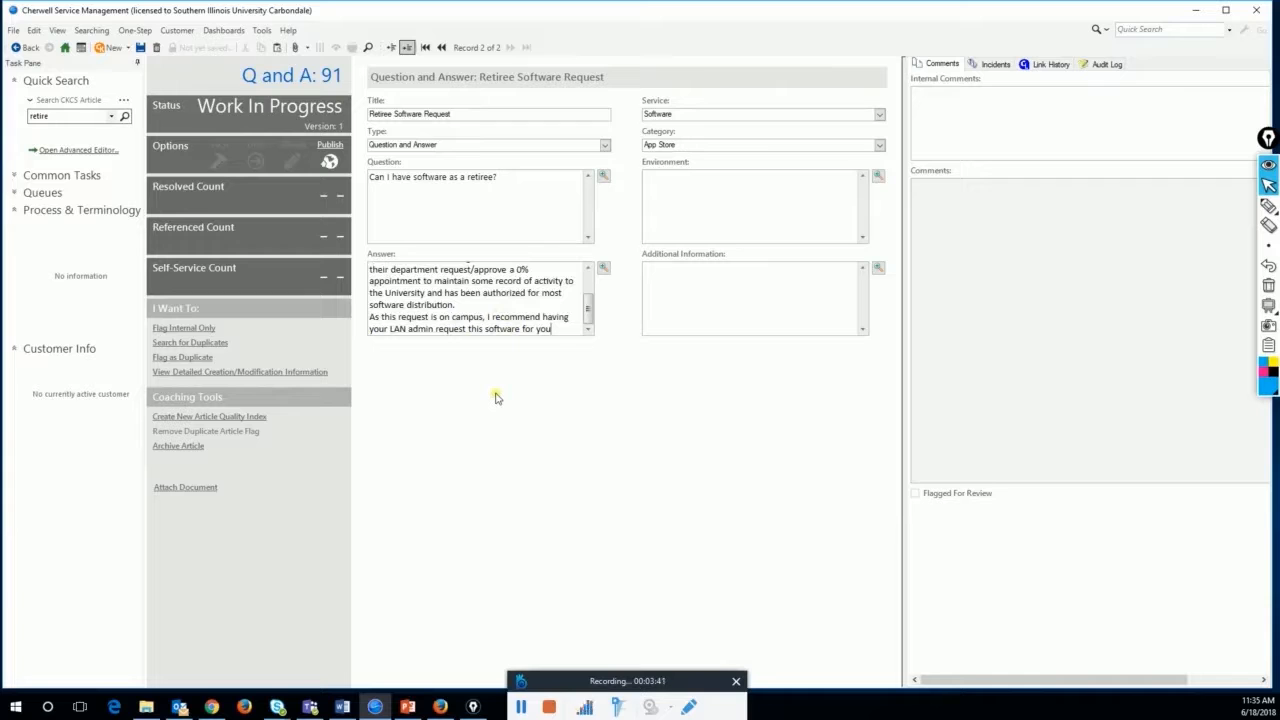
pyautogui.click(1268, 205)
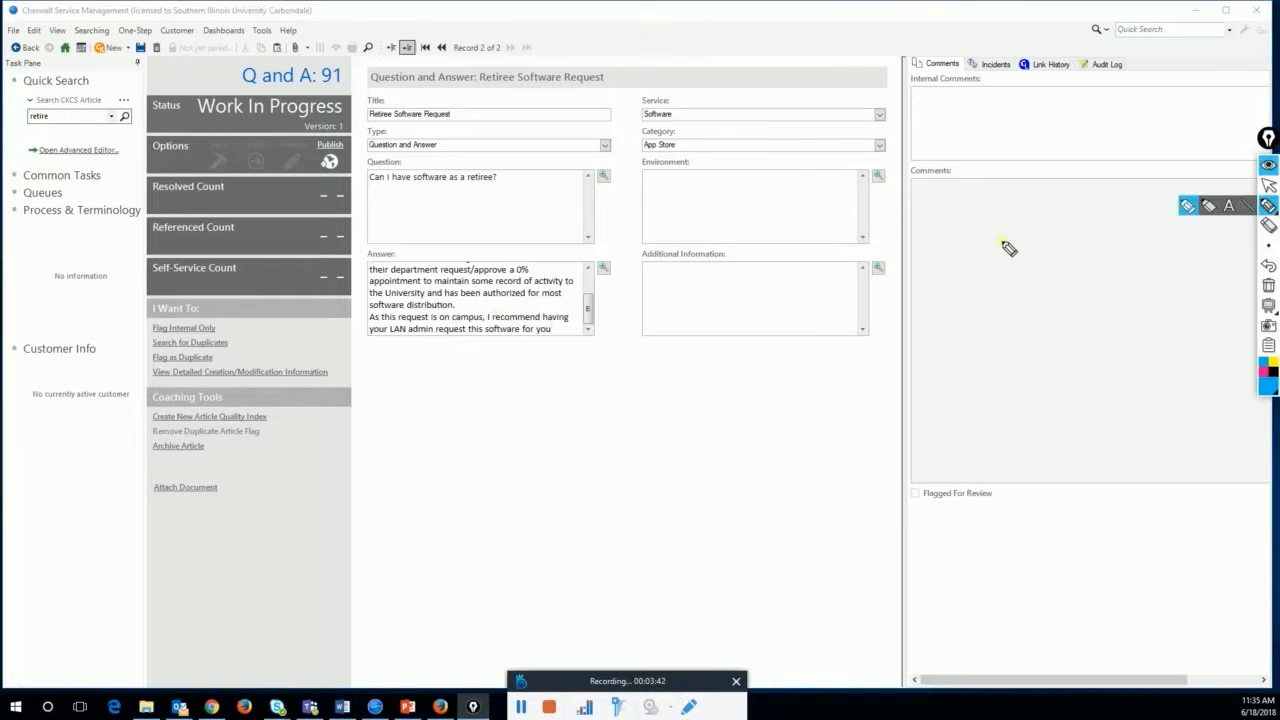
pyautogui.moveTo(612, 256)
pyautogui.mouseDown()
pyautogui.moveTo(592, 270)
pyautogui.moveTo(617, 285)
pyautogui.moveTo(626, 258)
pyautogui.mouseUp()
pyautogui.click(1268, 186)
pyautogui.click(1268, 285)
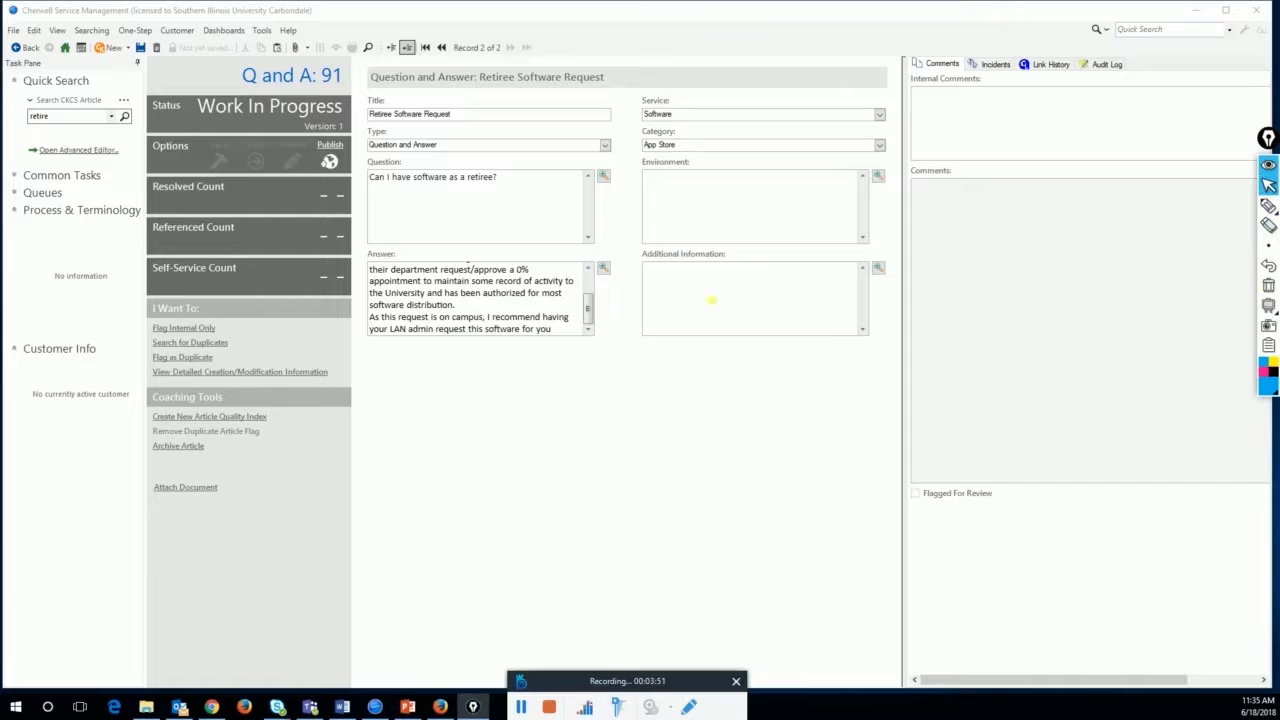
# - In the enlarged Answer editor, capitalise "Unfortunately", insert a blank line between the paragraphs and end the last sentence with a period
pyautogui.click(605, 270)
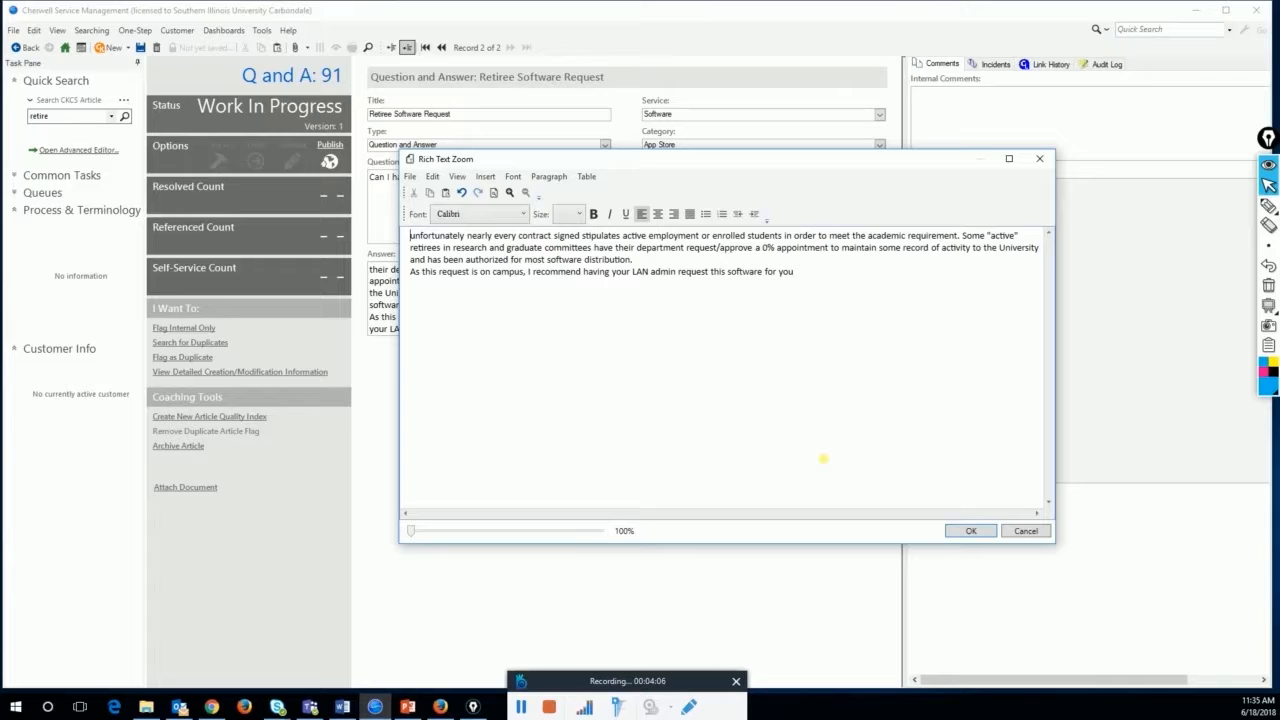
pyautogui.press('Delete')
pyautogui.write('U')
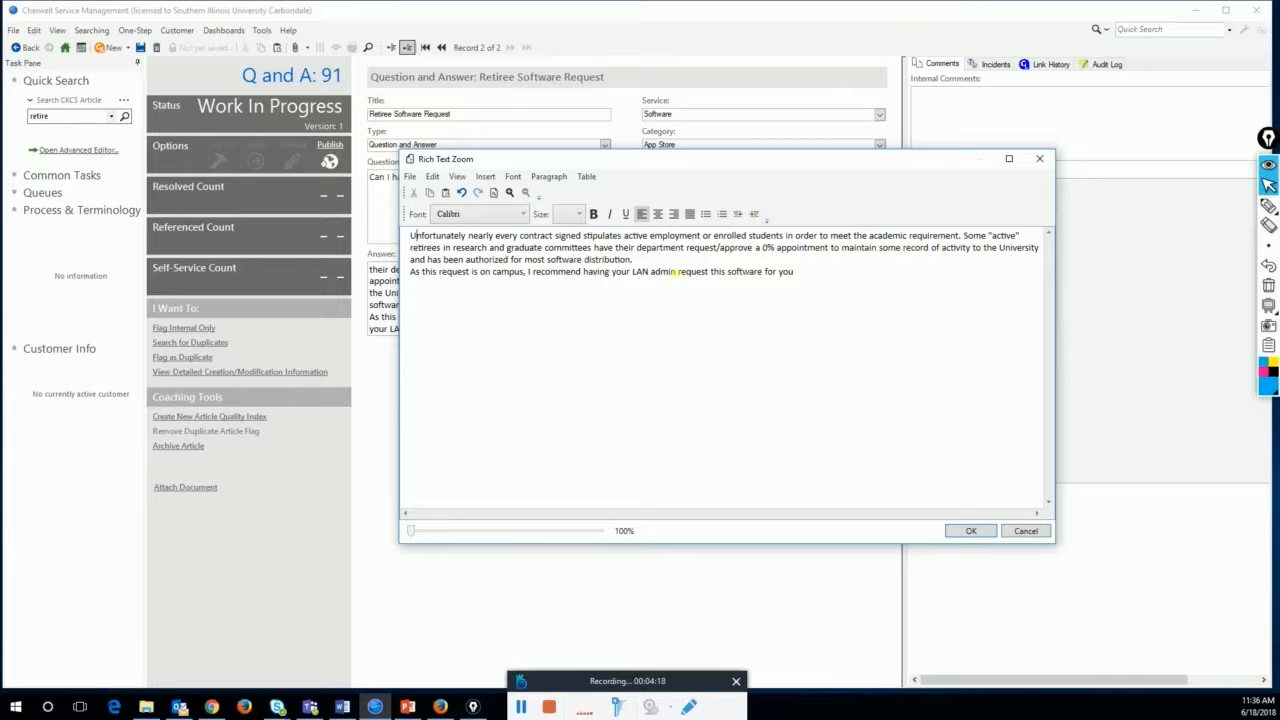
pyautogui.click(646, 262)
pyautogui.press('Return')
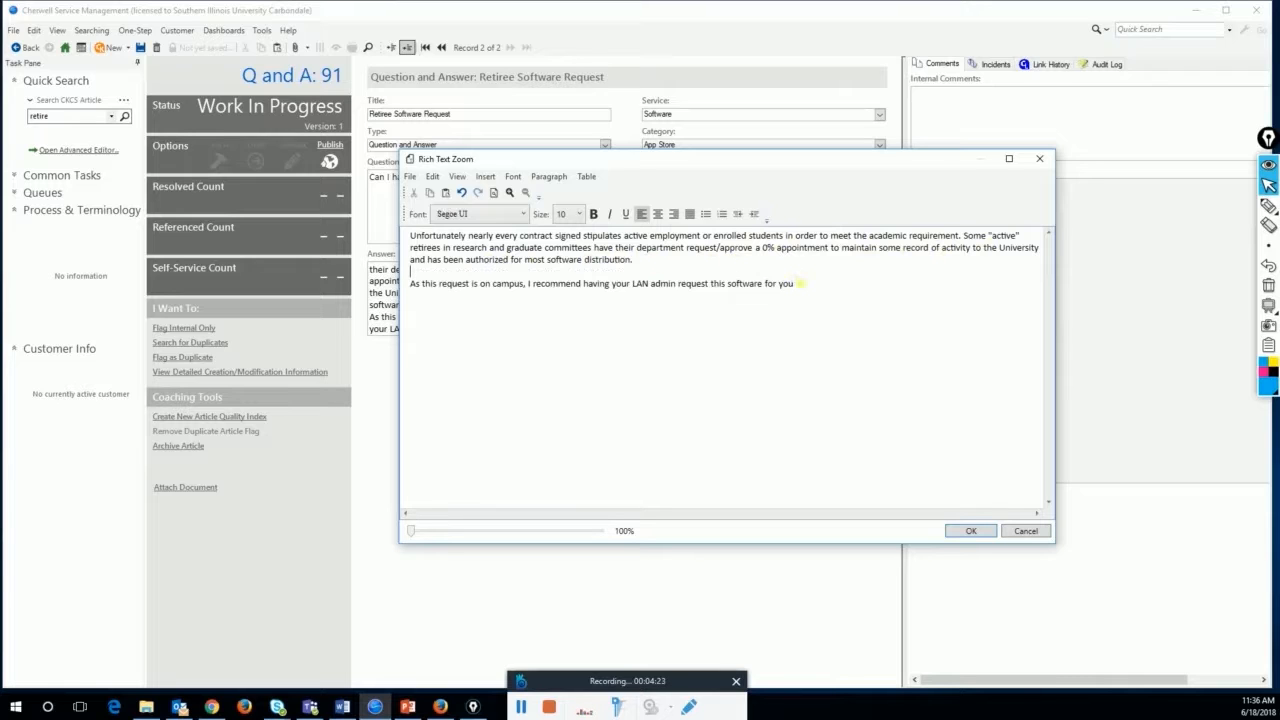
pyautogui.write('.')
# - Set the font size of the entire answer text to 12
pyautogui.click(673, 252)
pyautogui.click(718, 247)
pyautogui.moveTo(807, 288); pyautogui.dragTo(411, 236)
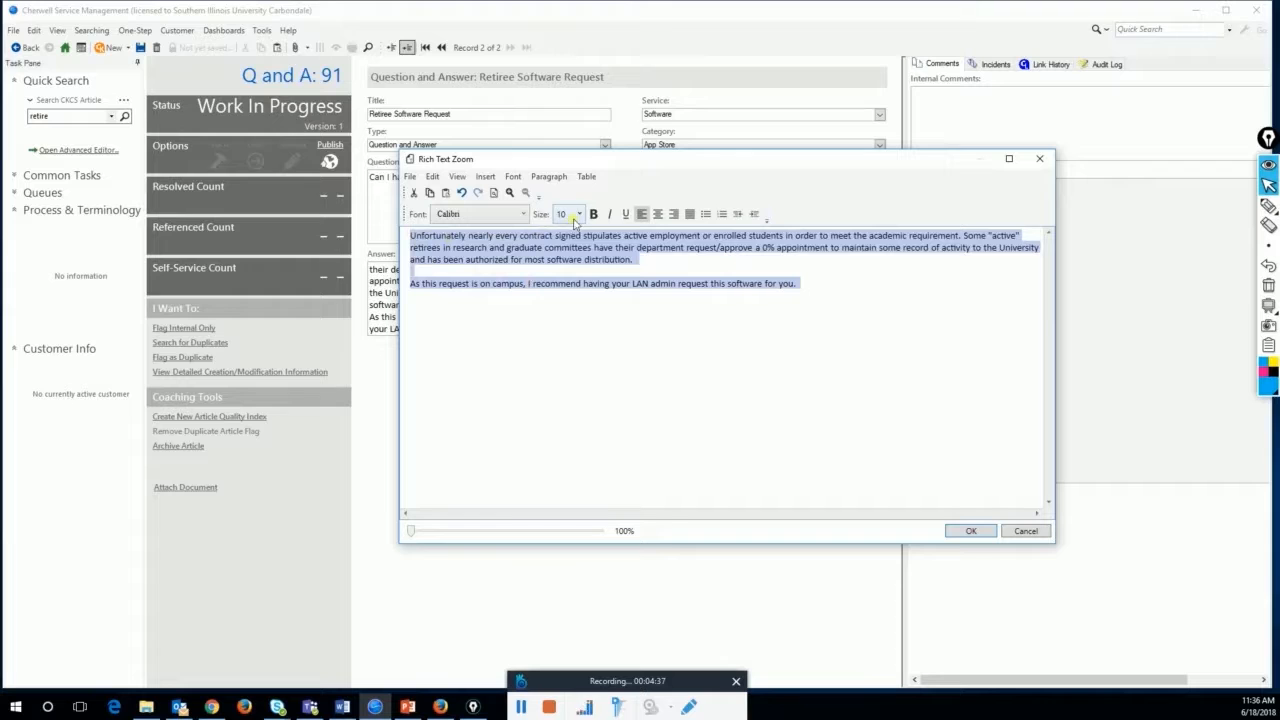
pyautogui.click(578, 214)
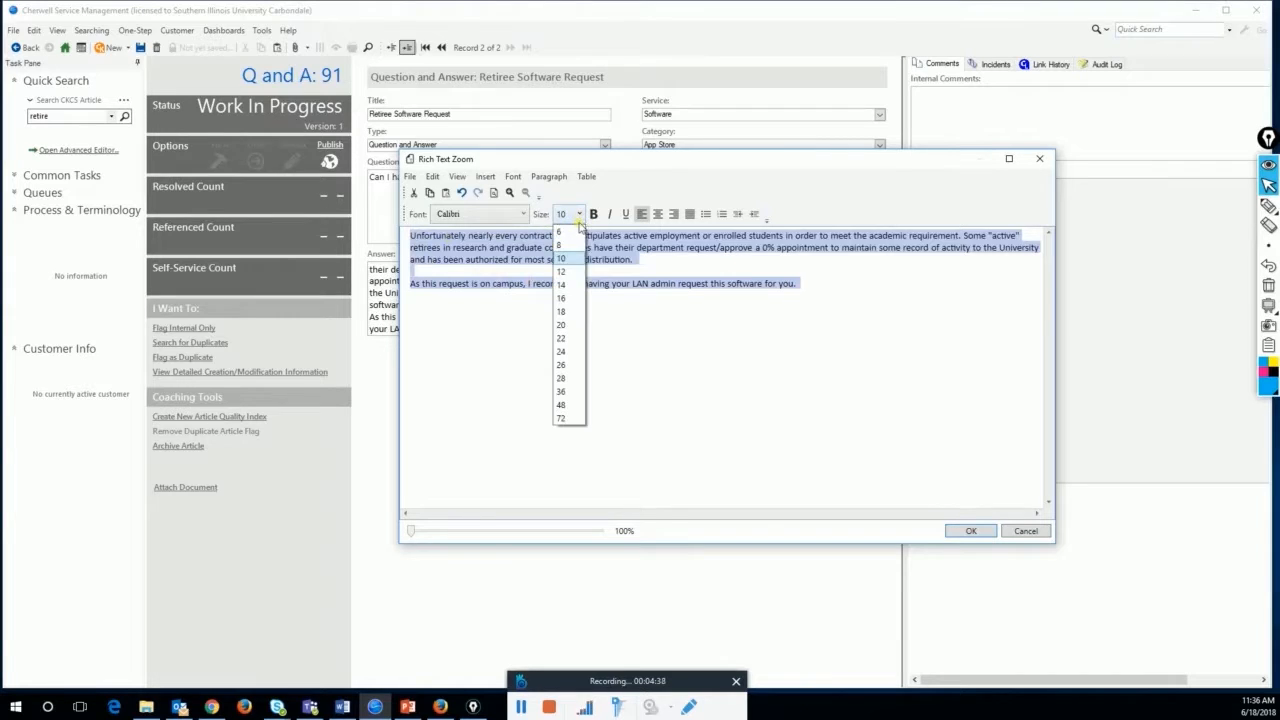
pyautogui.click(561, 271)
pyautogui.click(865, 303)
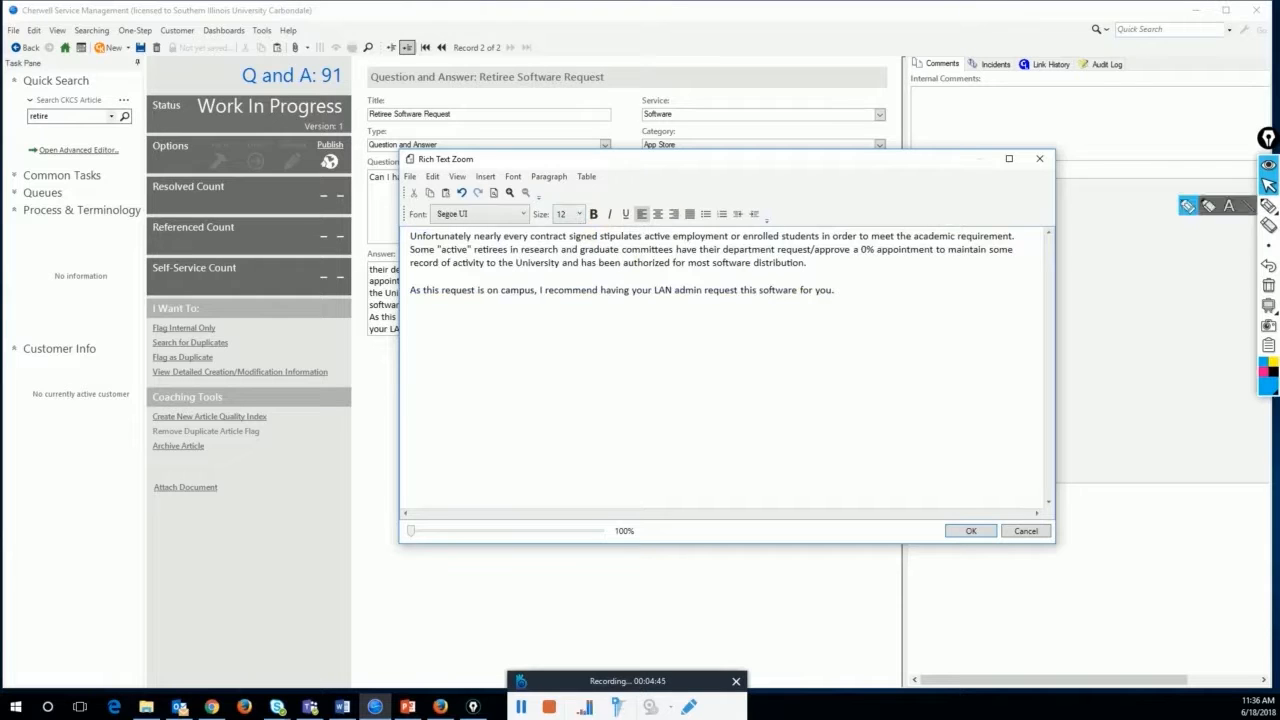
pyautogui.click(1268, 205)
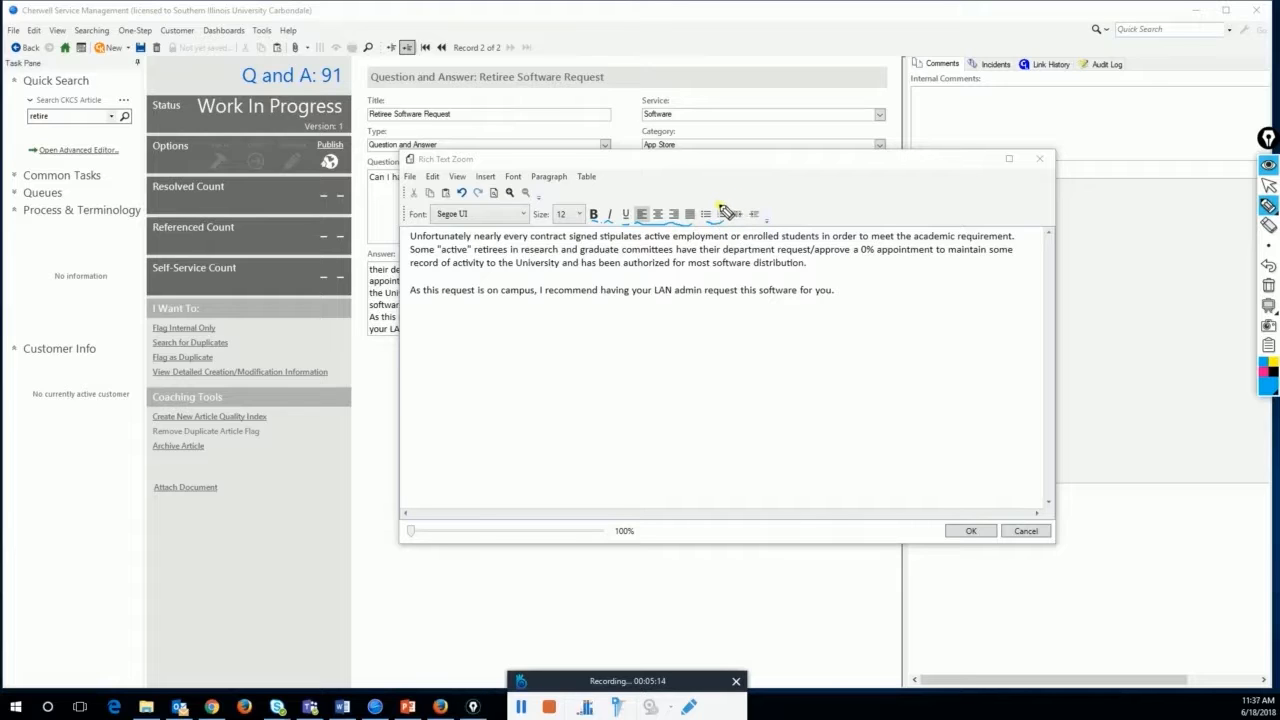
pyautogui.moveTo(725, 206)
pyautogui.mouseDown()
pyautogui.moveTo(718, 222)
pyautogui.moveTo(738, 222)
pyautogui.moveTo(738, 204)
pyautogui.moveTo(723, 206)
pyautogui.mouseUp()
pyautogui.click(749, 221)
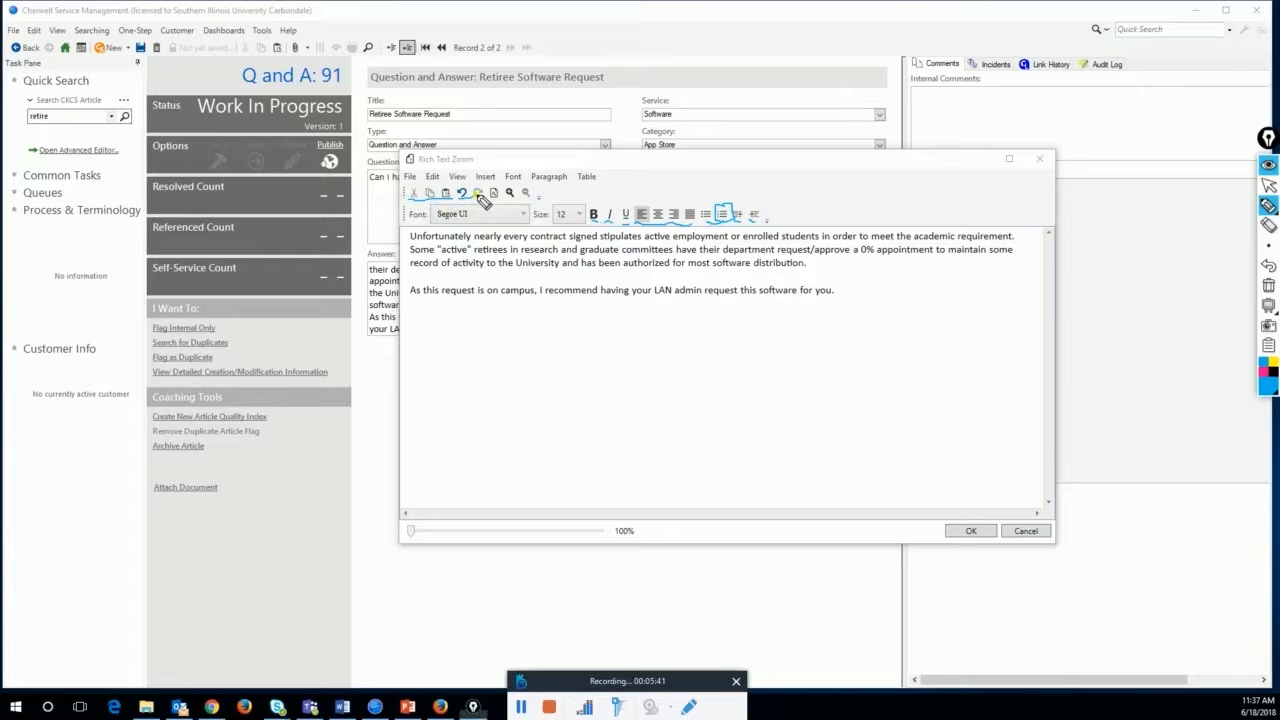
pyautogui.moveTo(505, 198); pyautogui.dragTo(528, 201)
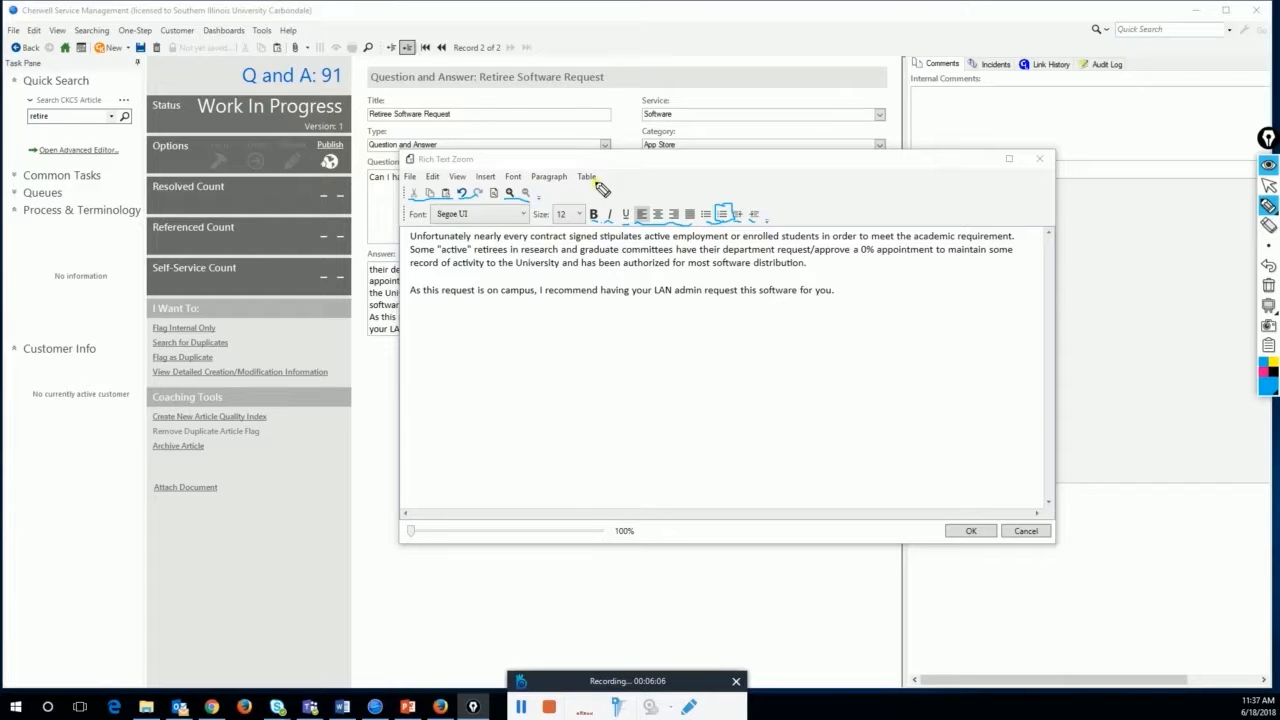
pyautogui.click(1269, 285)
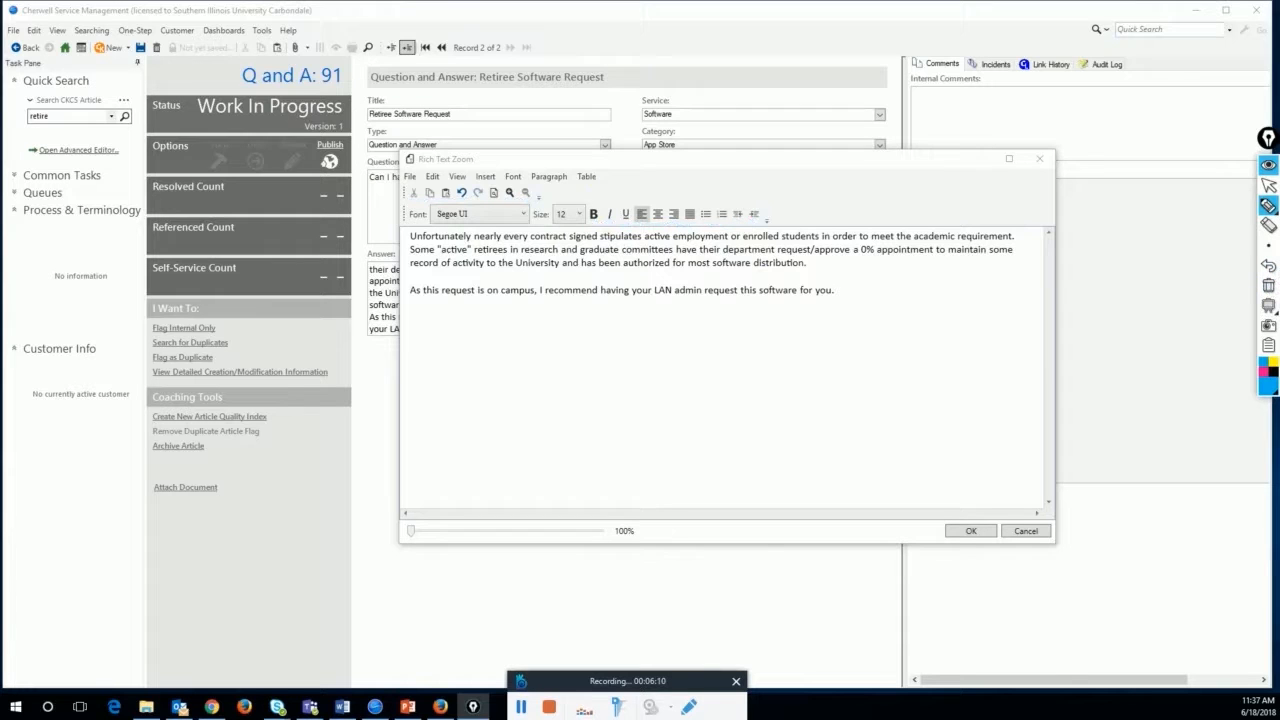
pyautogui.click(1268, 186)
# - Apply the edited answer text to the article
pyautogui.click(970, 531)
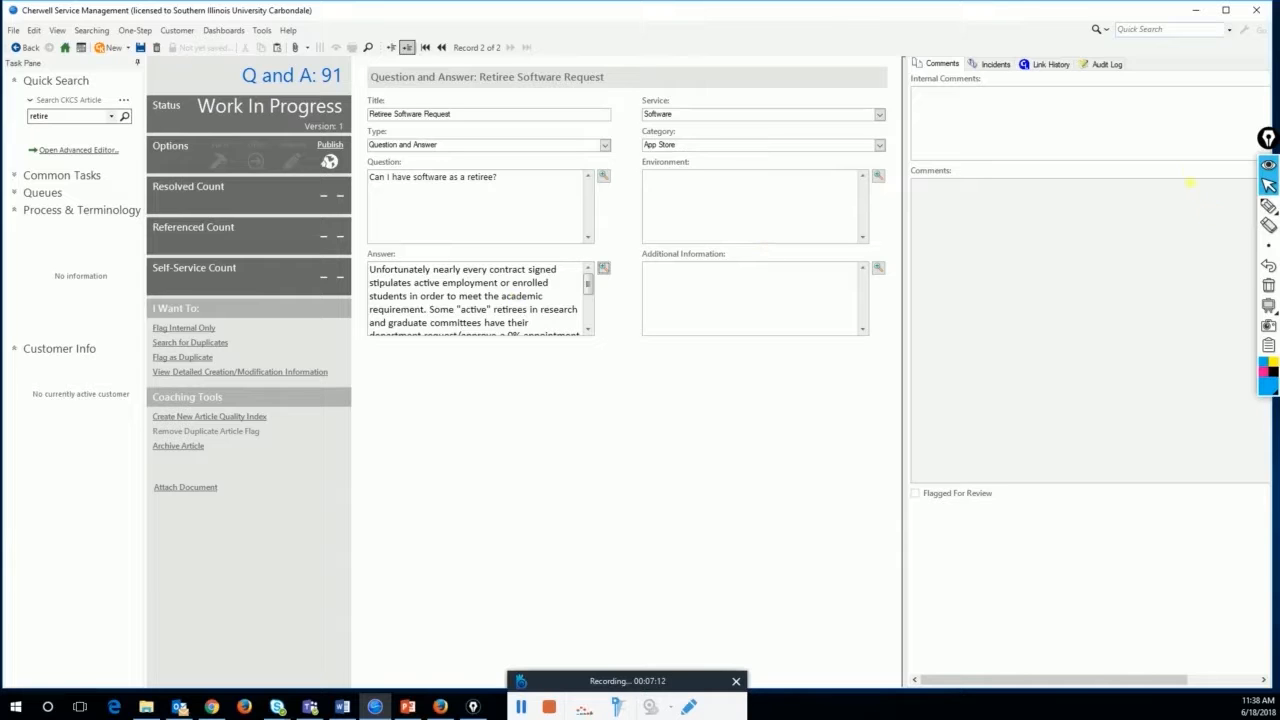
pyautogui.click(1268, 205)
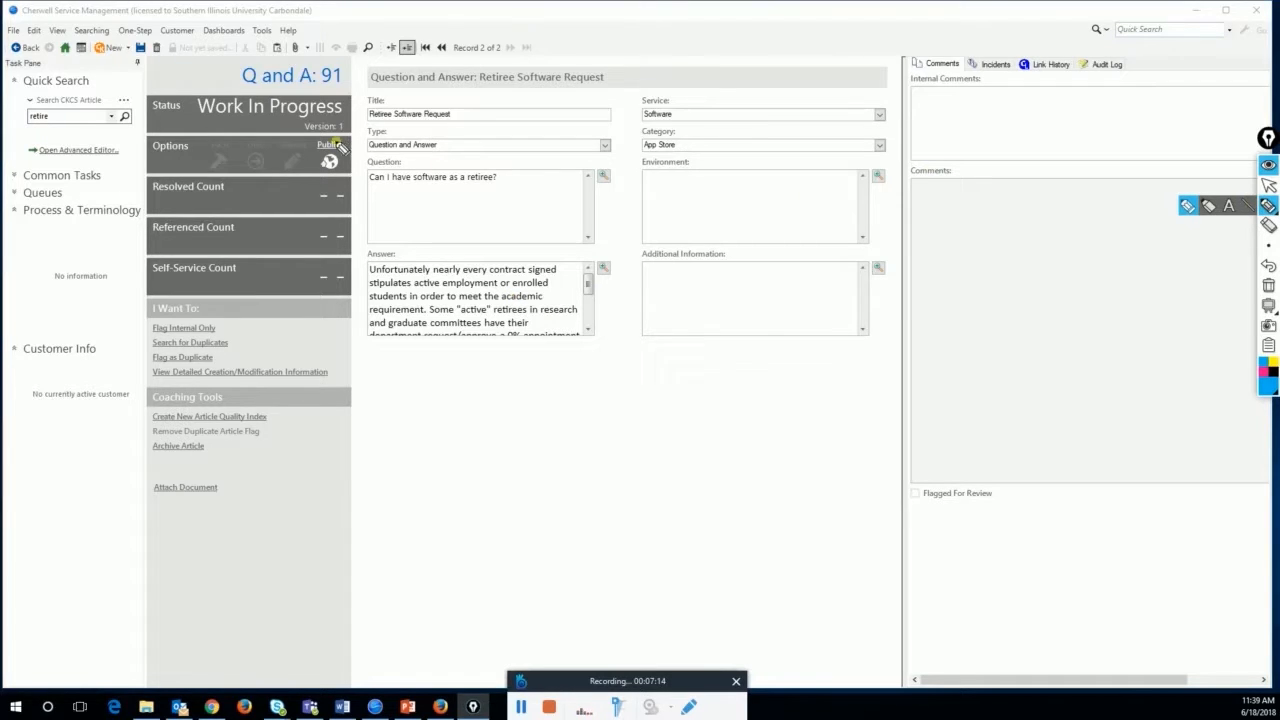
pyautogui.moveTo(315, 143)
pyautogui.mouseDown()
pyautogui.moveTo(300, 172)
pyautogui.moveTo(330, 188)
pyautogui.moveTo(355, 175)
pyautogui.moveTo(356, 140)
pyautogui.mouseUp()
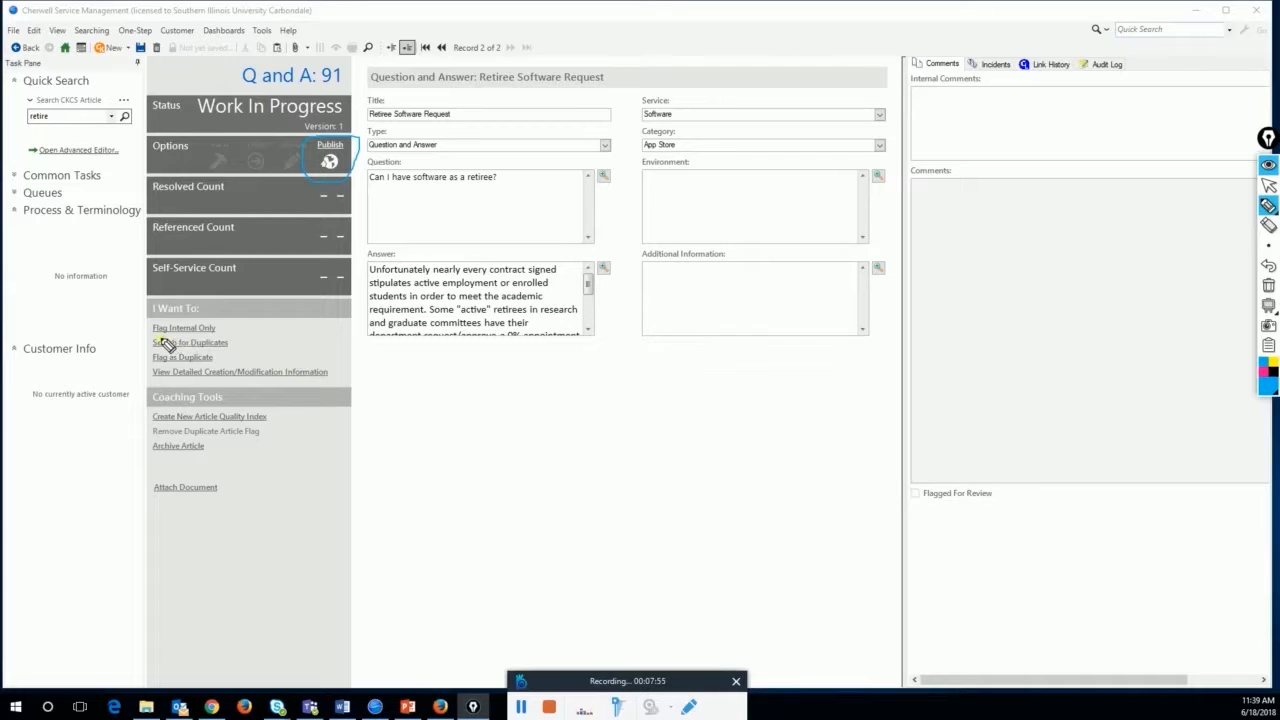
pyautogui.moveTo(143, 333)
pyautogui.mouseDown()
pyautogui.moveTo(230, 336)
pyautogui.moveTo(240, 319)
pyautogui.moveTo(190, 309)
pyautogui.moveTo(146, 332)
pyautogui.mouseUp()
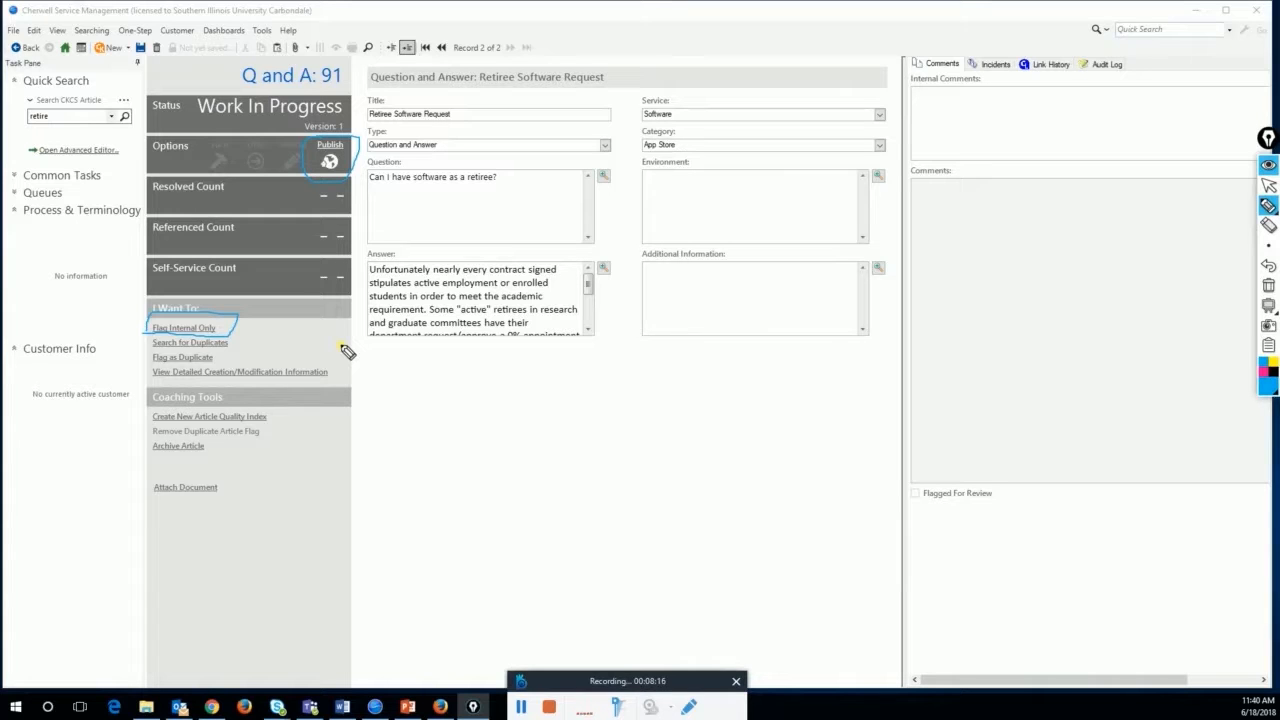
pyautogui.click(1268, 285)
pyautogui.click(1268, 245)
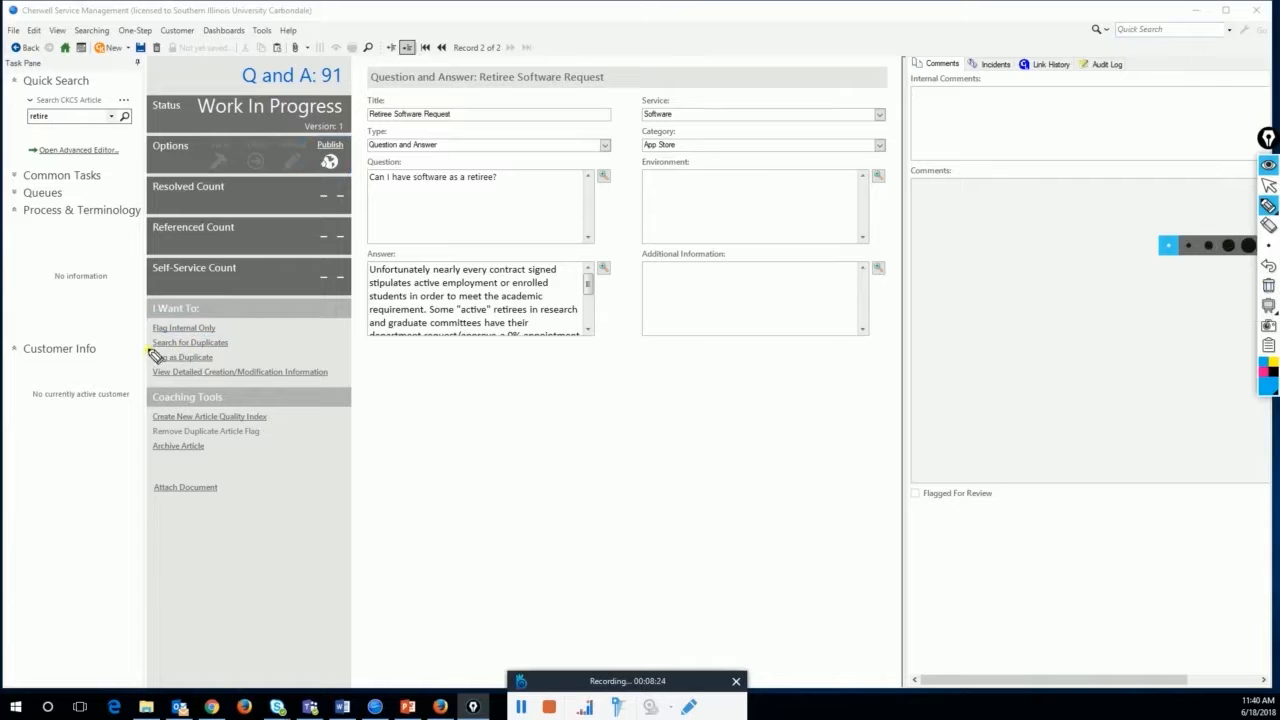
pyautogui.moveTo(151, 338)
pyautogui.mouseDown()
pyautogui.moveTo(152, 370)
pyautogui.moveTo(234, 360)
pyautogui.moveTo(206, 334)
pyautogui.moveTo(157, 340)
pyautogui.mouseUp()
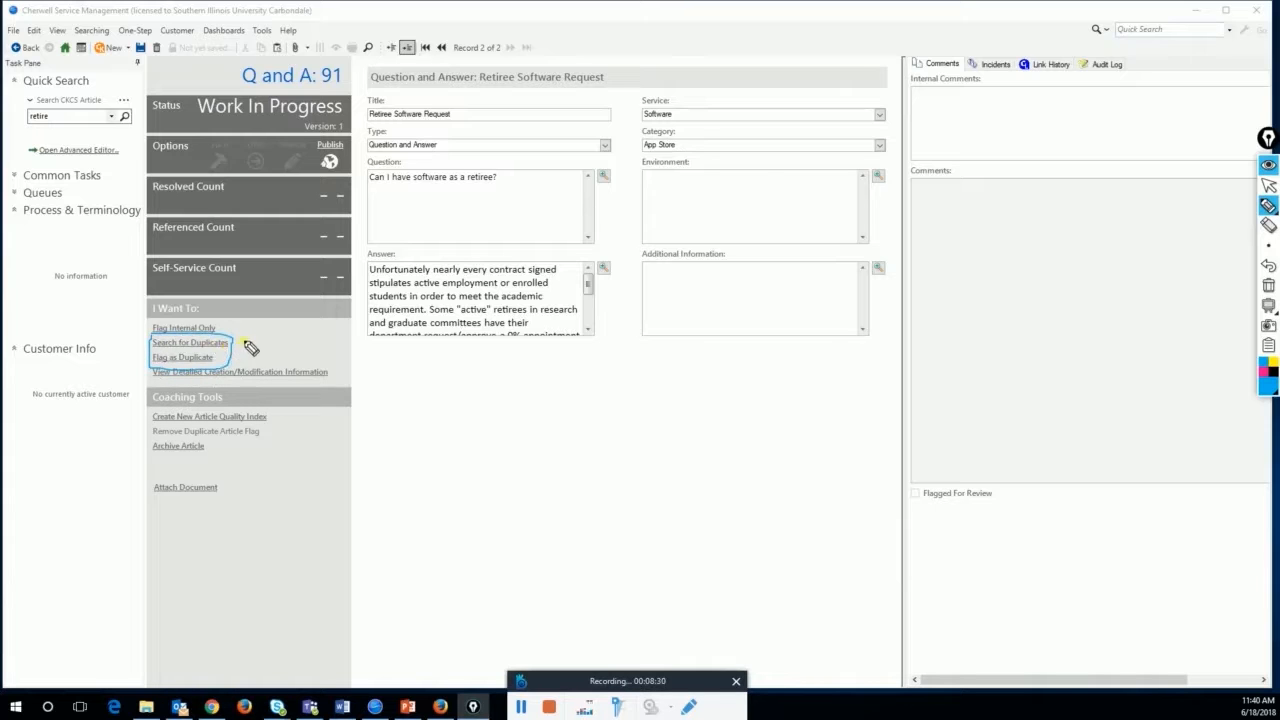
pyautogui.moveTo(259, 342); pyautogui.dragTo(238, 340)
pyautogui.moveTo(1266, 206)
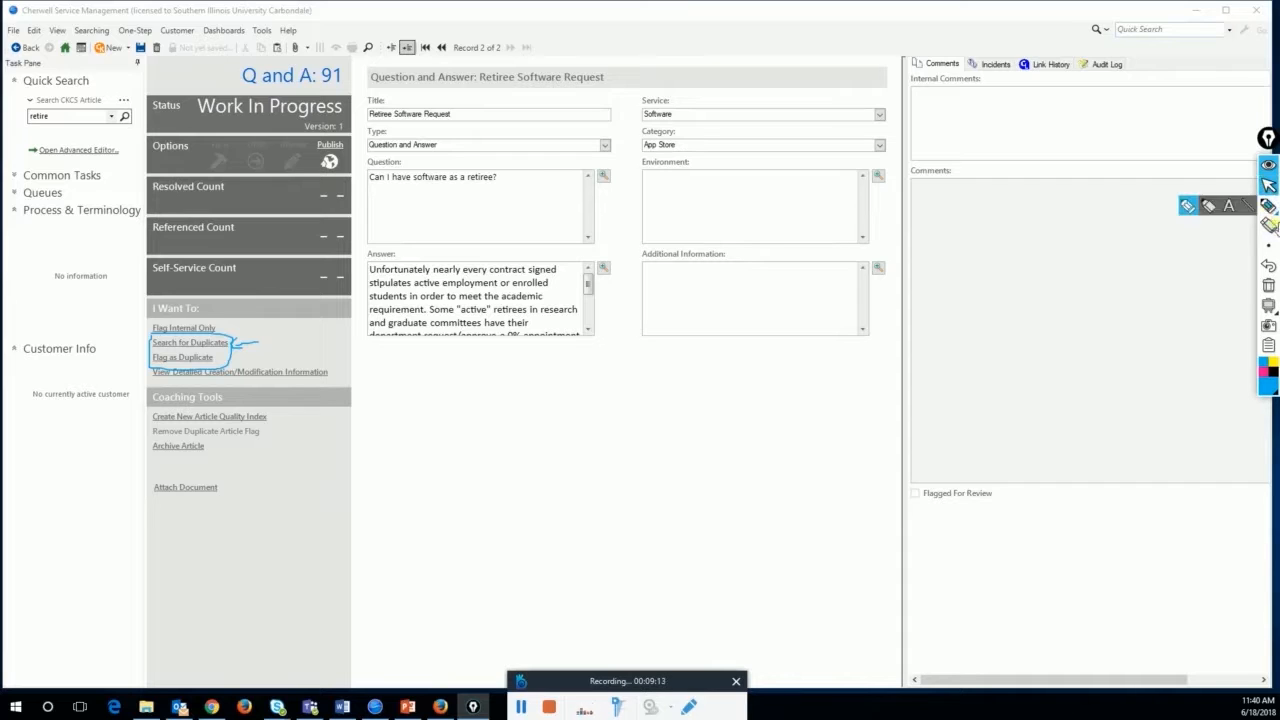
pyautogui.click(1268, 287)
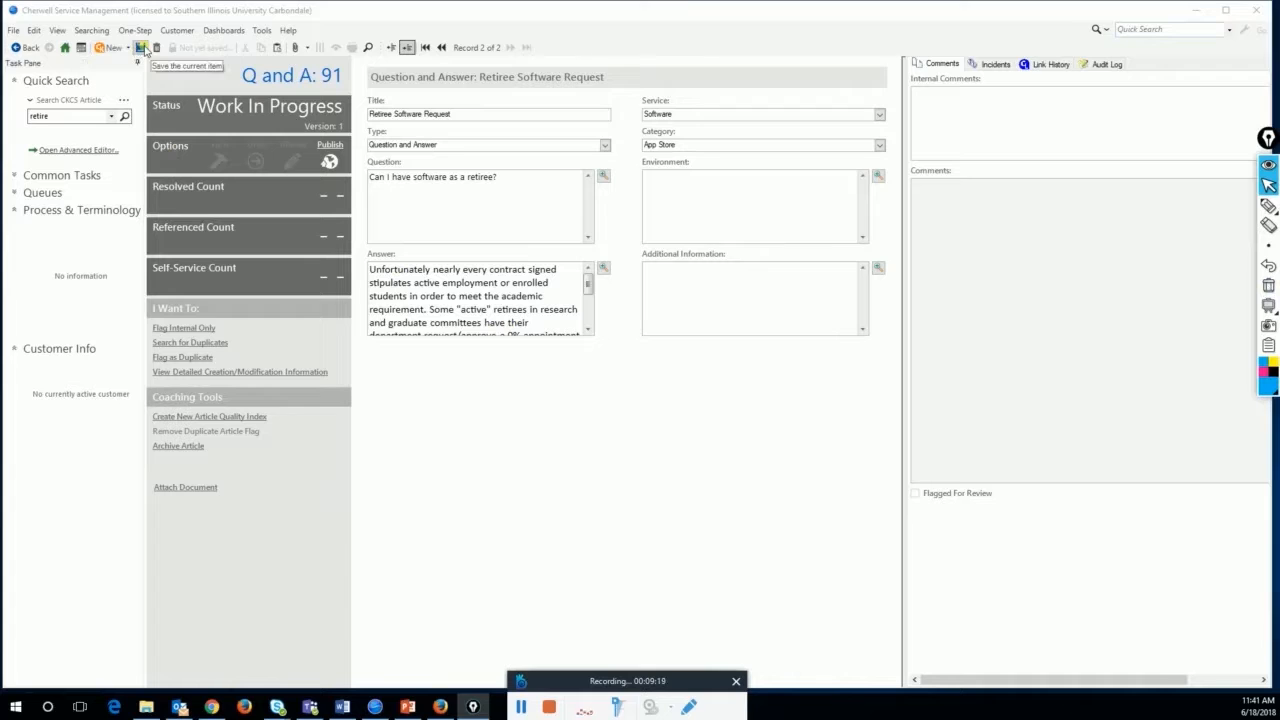
# - Save the retiree software article and search the knowledge base for duplicates of it
pyautogui.click(142, 49)
pyautogui.click(143, 48)
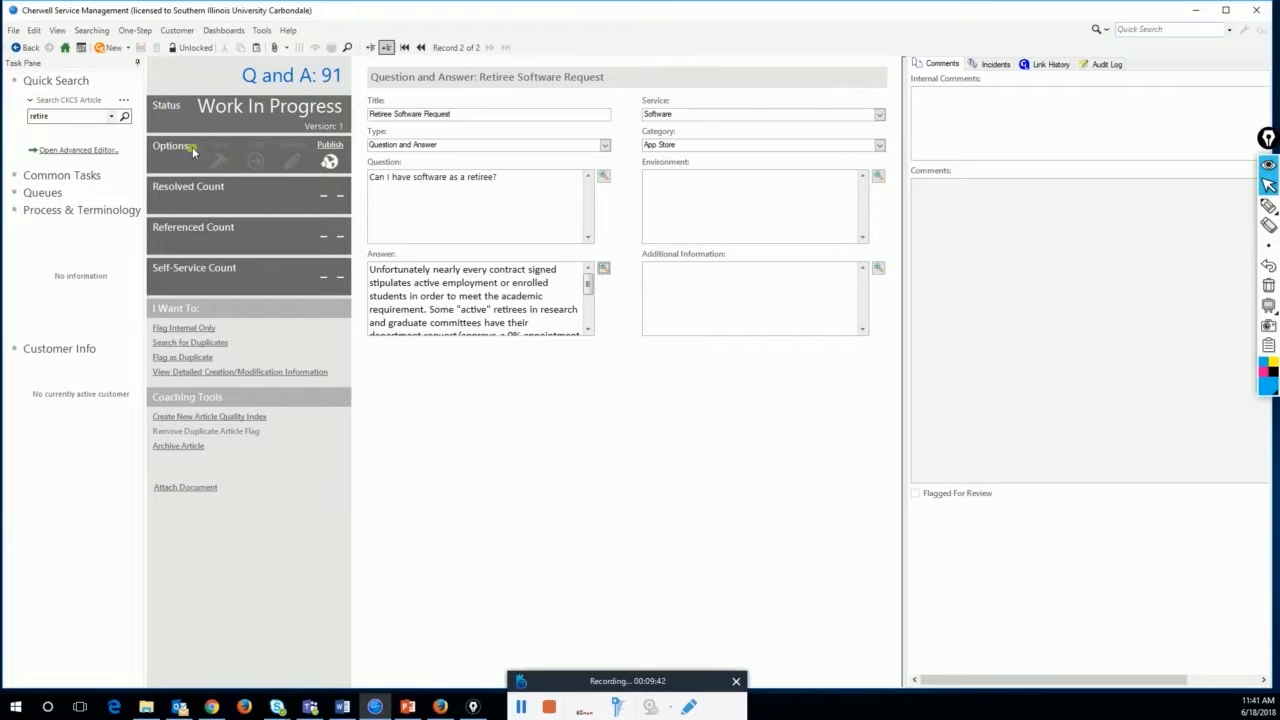
pyautogui.click(221, 345)
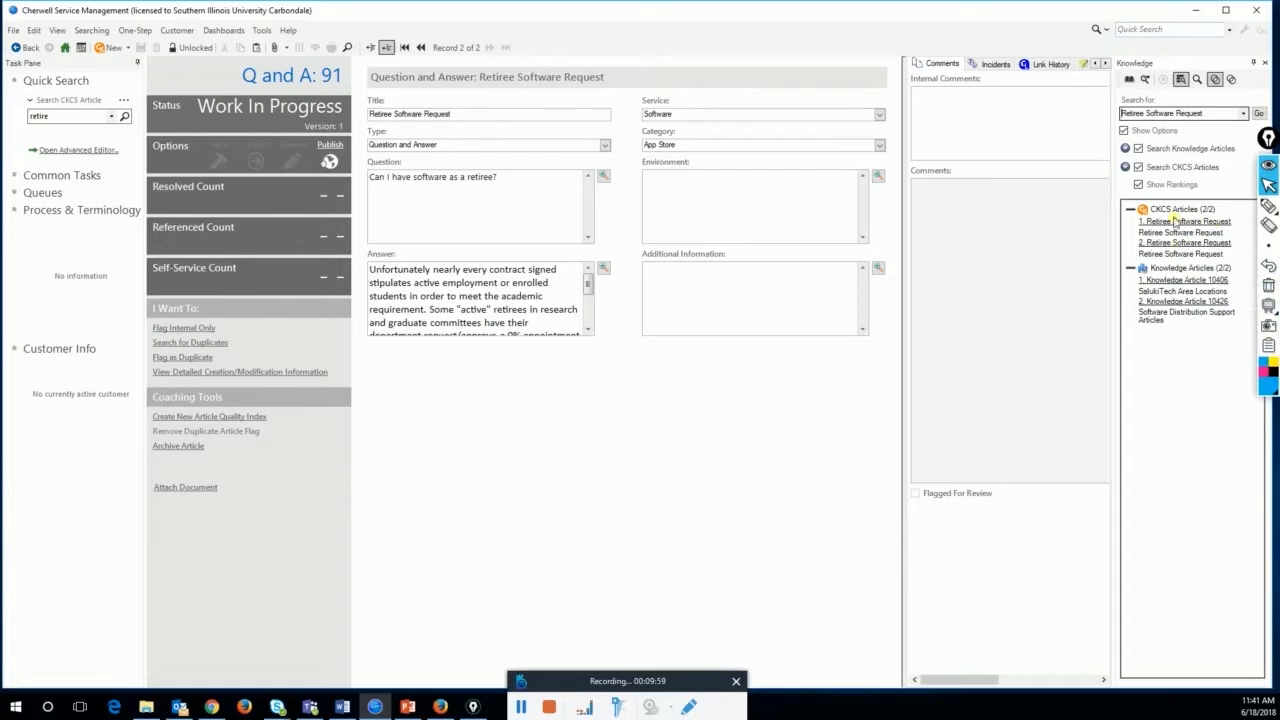
pyautogui.click(1270, 207)
pyautogui.moveTo(301, 88)
pyautogui.mouseDown()
pyautogui.moveTo(355, 80)
pyautogui.moveTo(295, 70)
pyautogui.moveTo(345, 100)
pyautogui.moveTo(353, 77)
pyautogui.moveTo(305, 64)
pyautogui.moveTo(338, 95)
pyautogui.moveTo(352, 74)
pyautogui.moveTo(310, 60)
pyautogui.mouseUp()
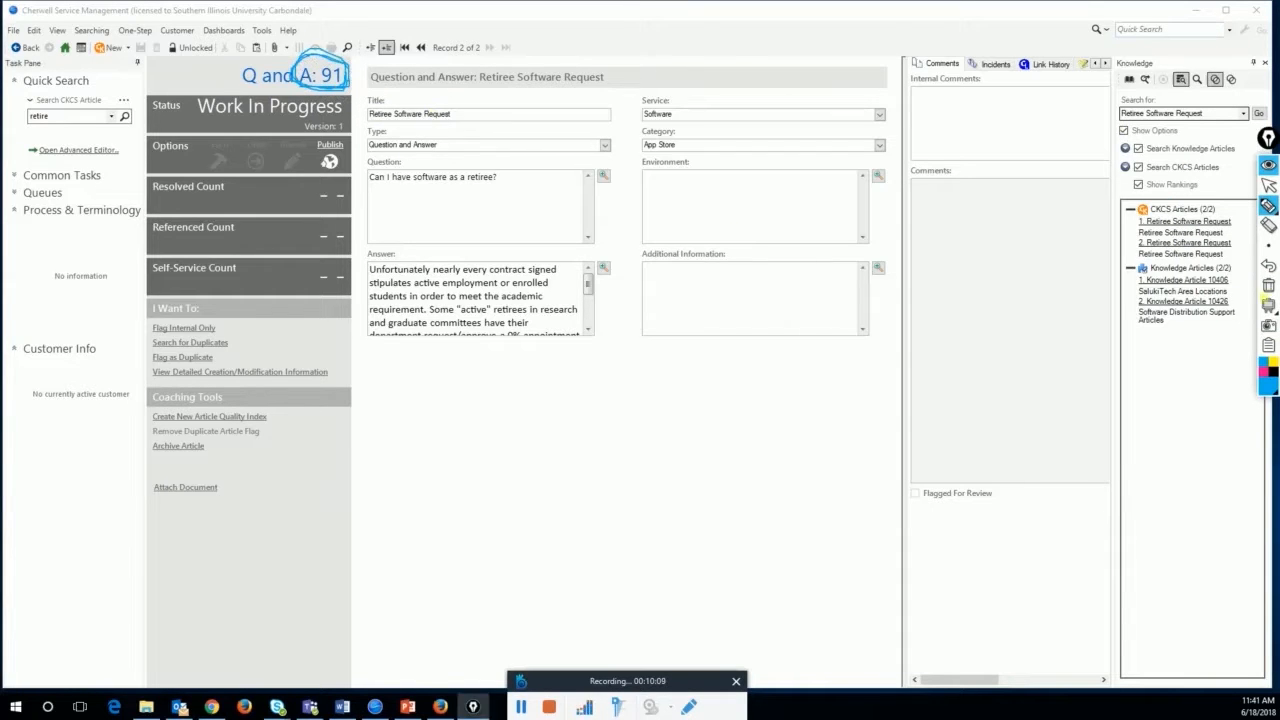
pyautogui.moveTo(1271, 247)
pyautogui.click(1269, 287)
pyautogui.click(1268, 185)
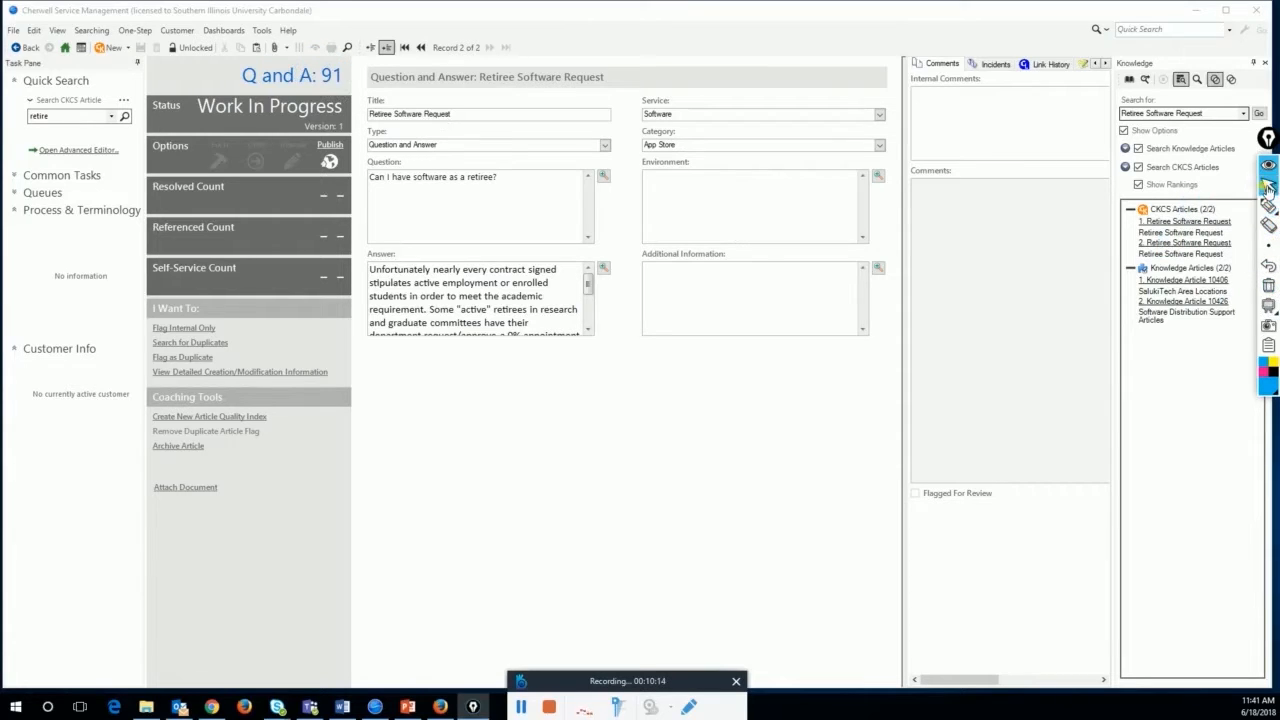
# - Open the first matching Retiree Software Request article, read its full answer in the enlarged view, and close it without changes
pyautogui.click(1180, 226)
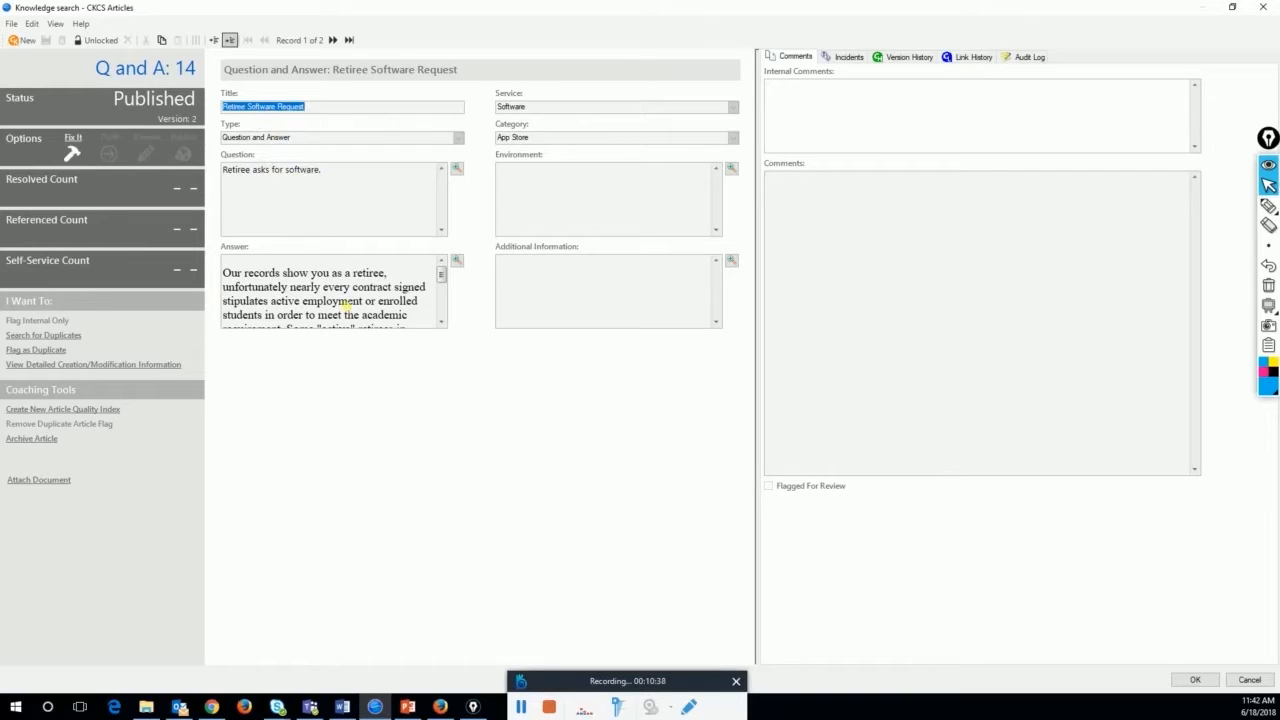
pyautogui.scroll(-1, 380, 289)
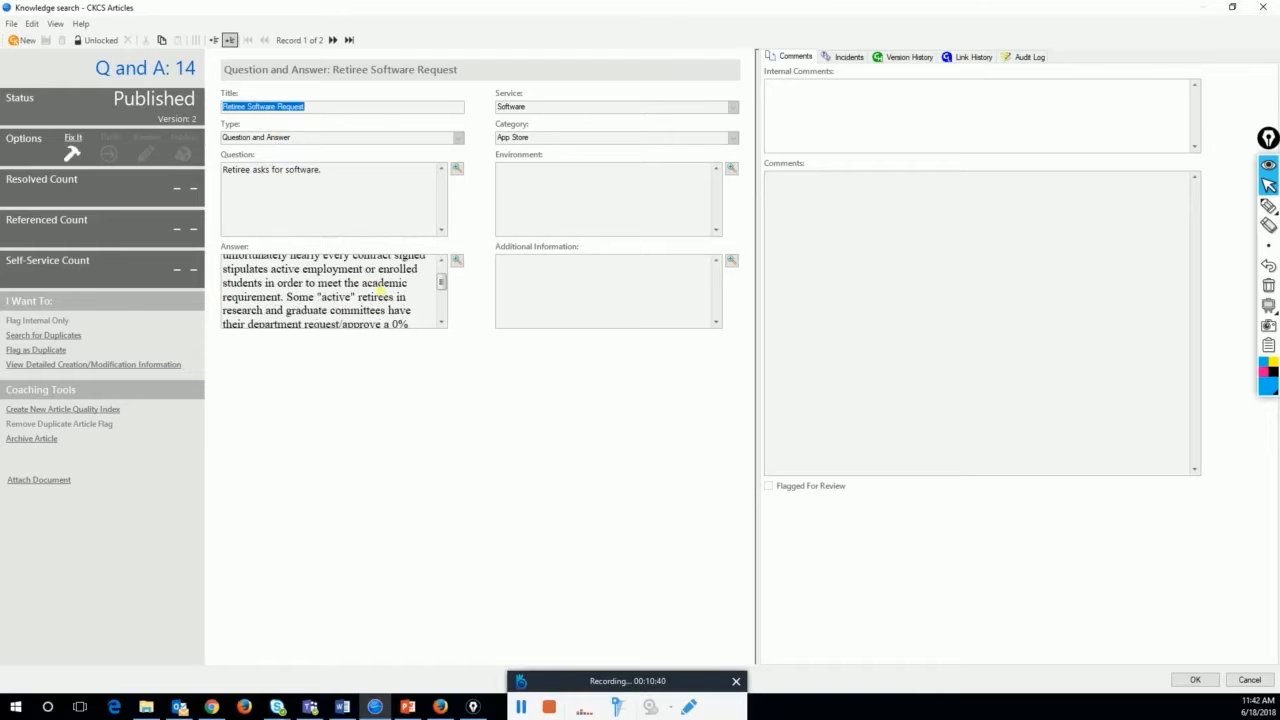
pyautogui.click(455, 266)
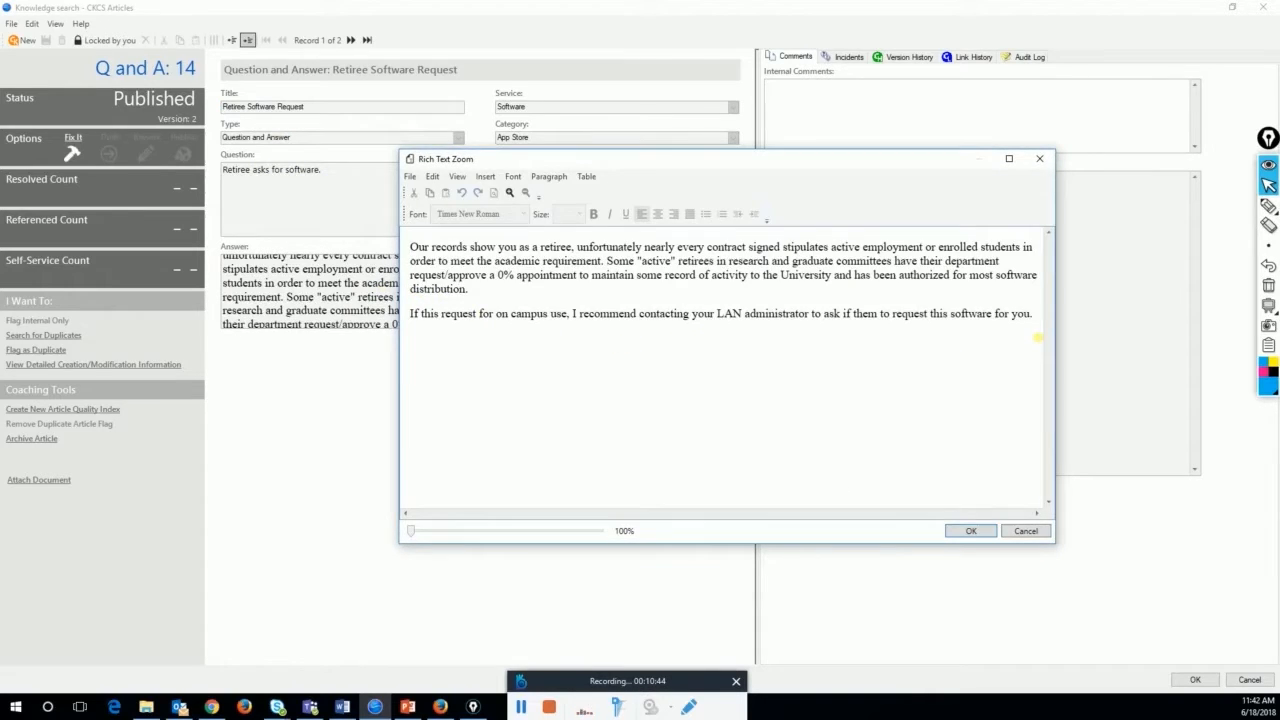
pyautogui.click(1025, 531)
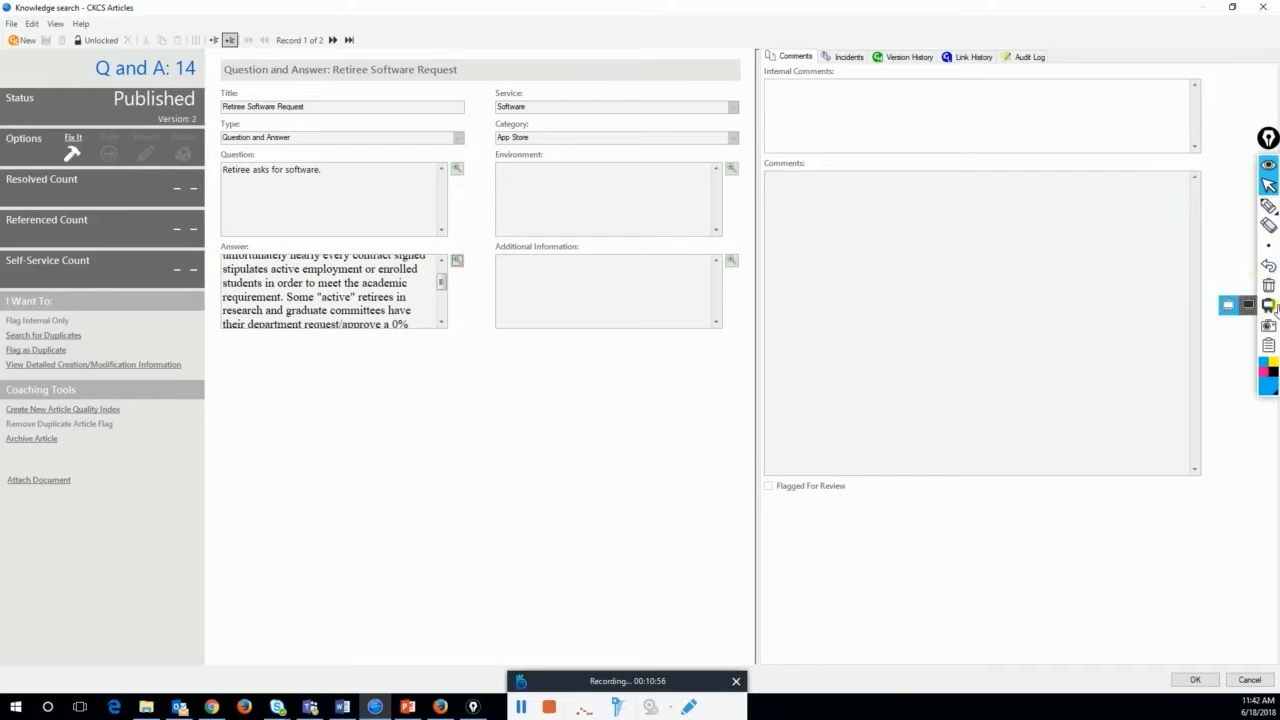
pyautogui.click(1269, 225)
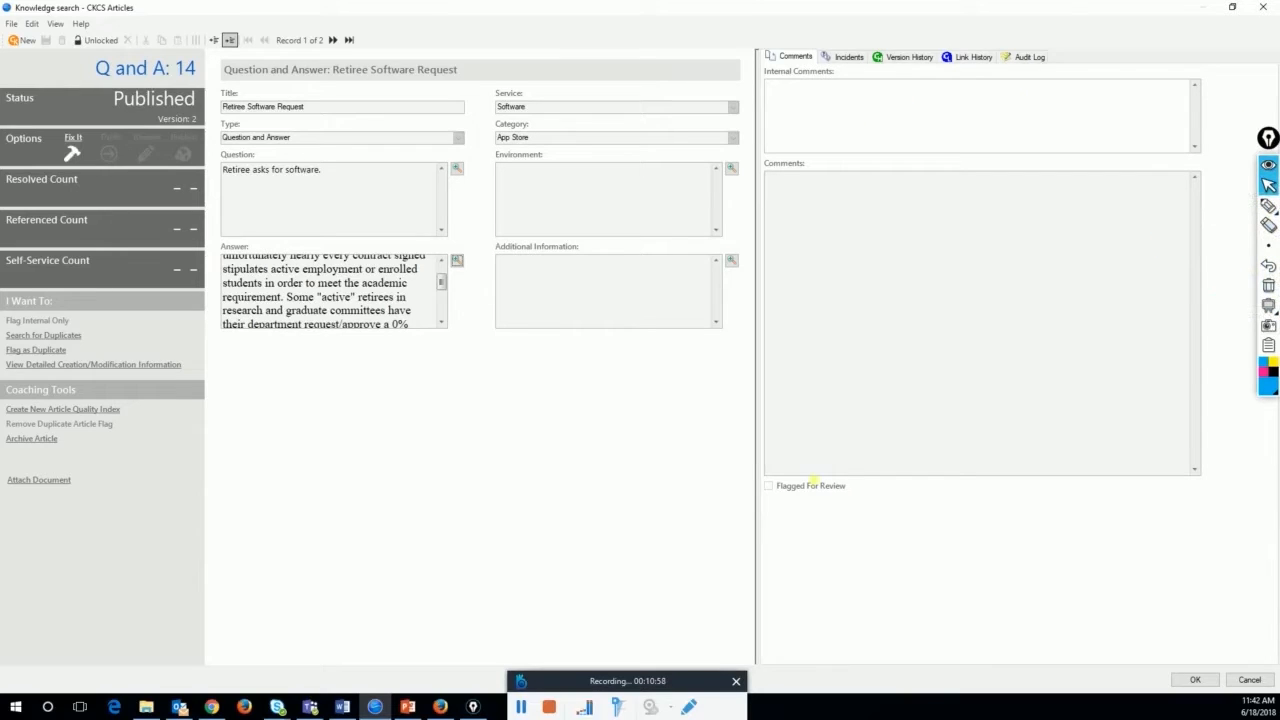
pyautogui.click(1246, 679)
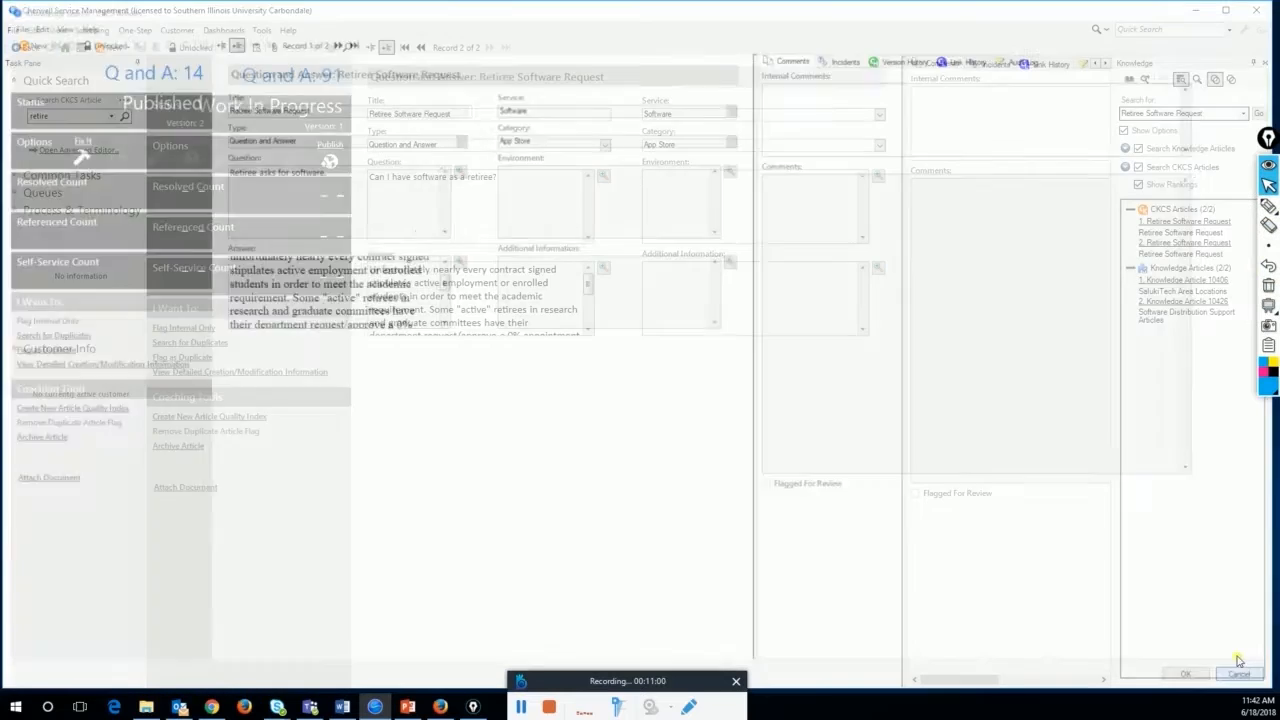
# - Open the second matching Retiree Software Request article, review its answer, and flag it as a duplicate of article 14
pyautogui.click(1185, 243)
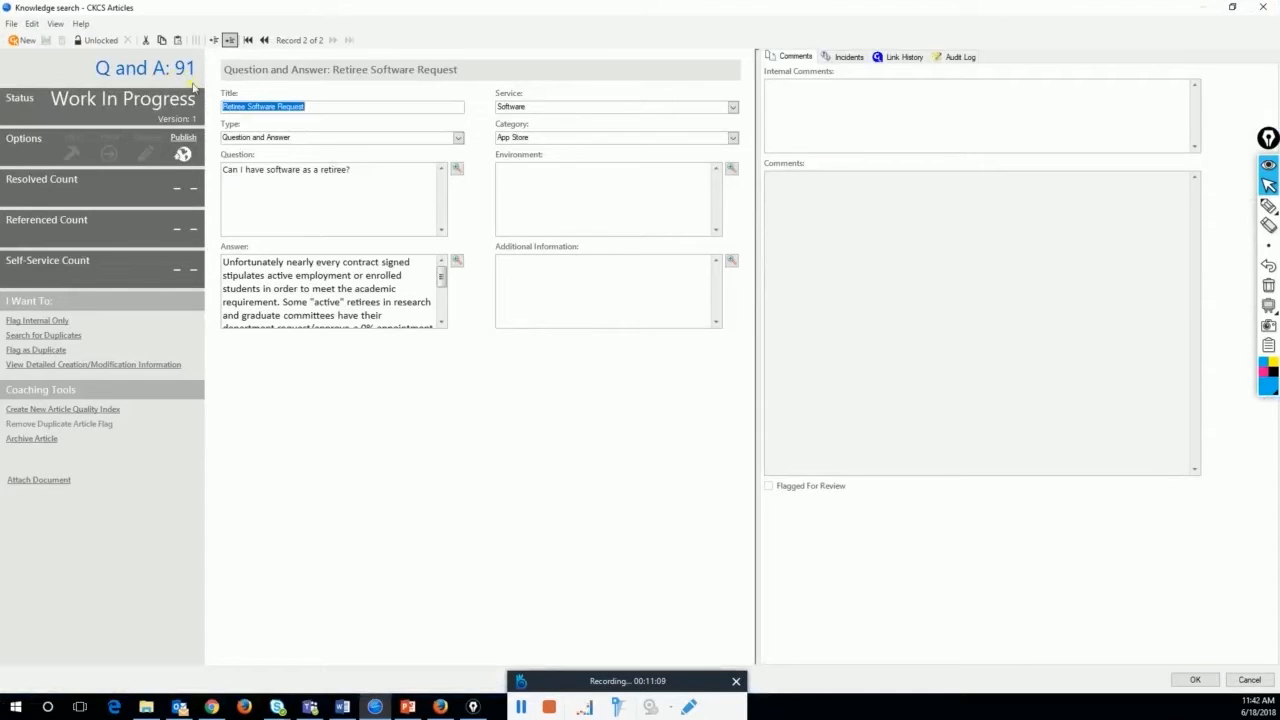
pyautogui.moveTo(441, 281); pyautogui.dragTo(439, 312)
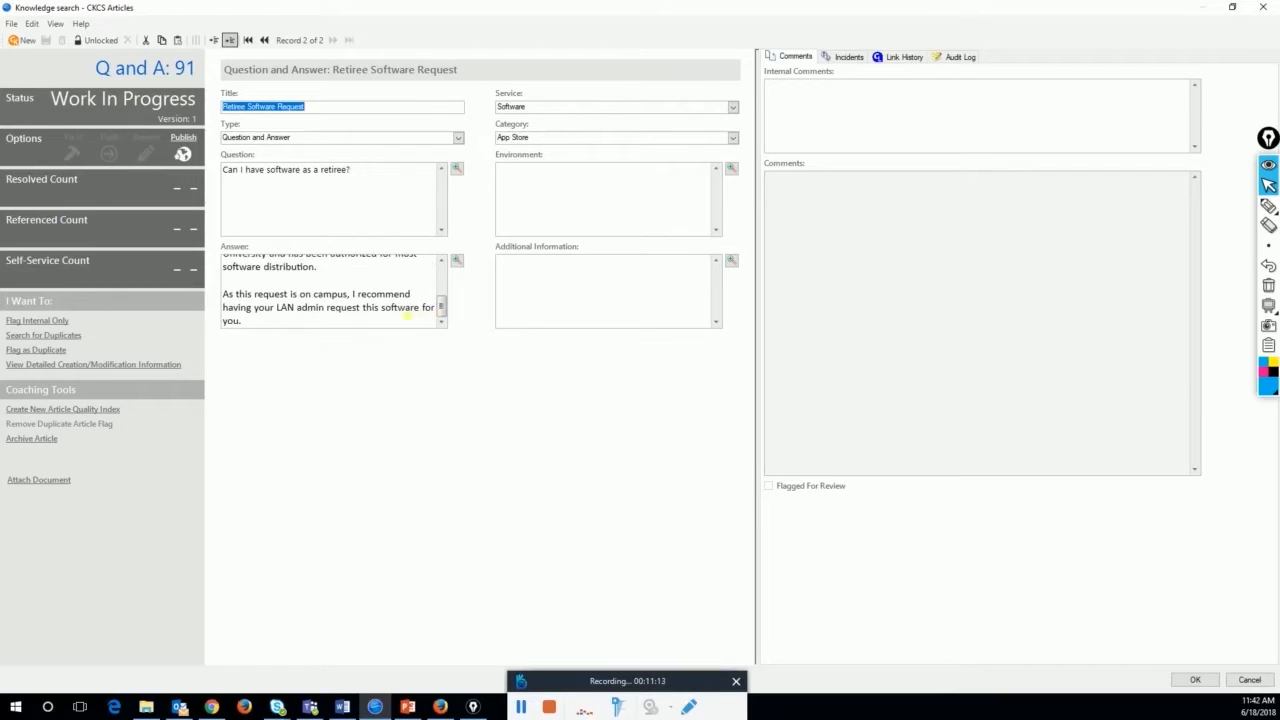
pyautogui.click(57, 354)
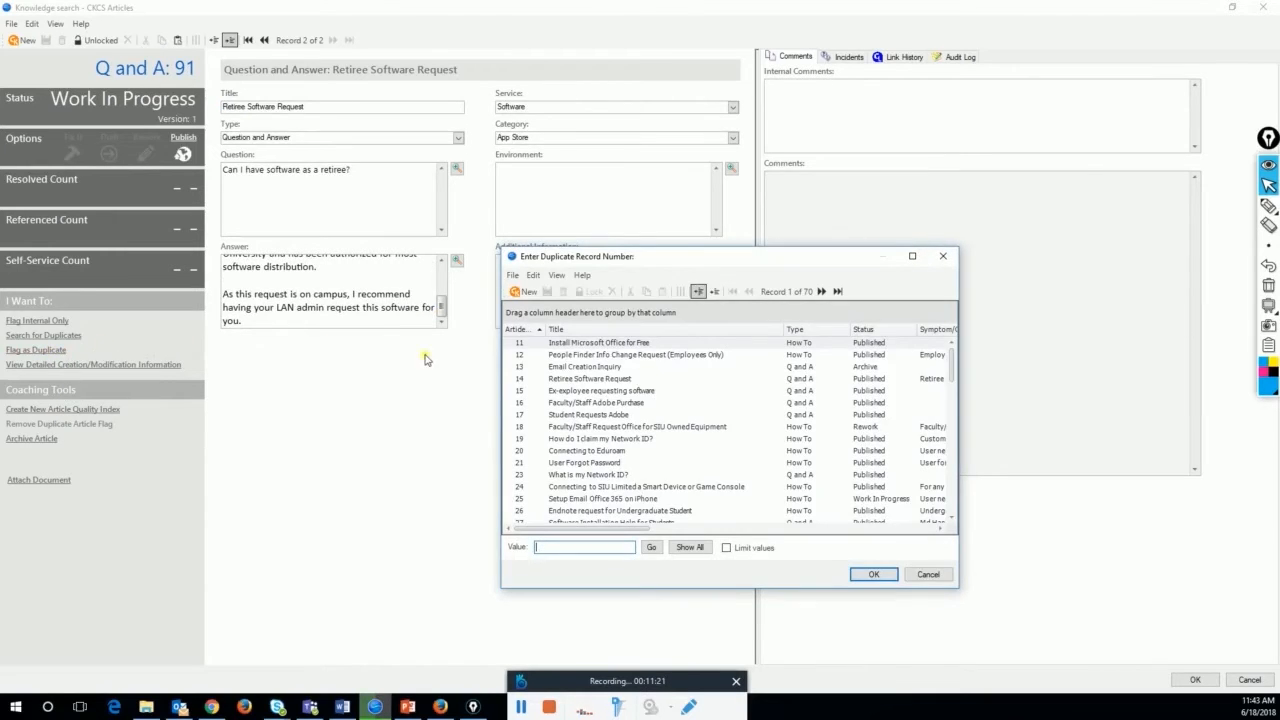
pyautogui.click(585, 381)
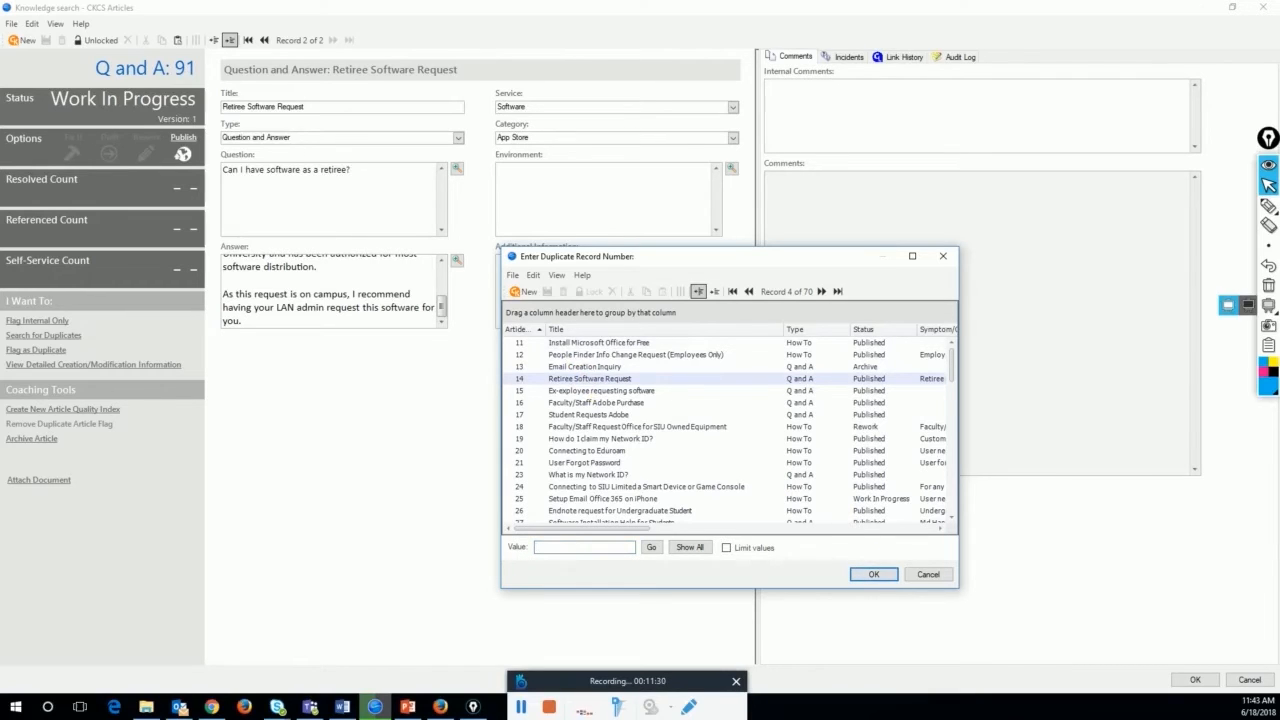
pyautogui.click(1267, 245)
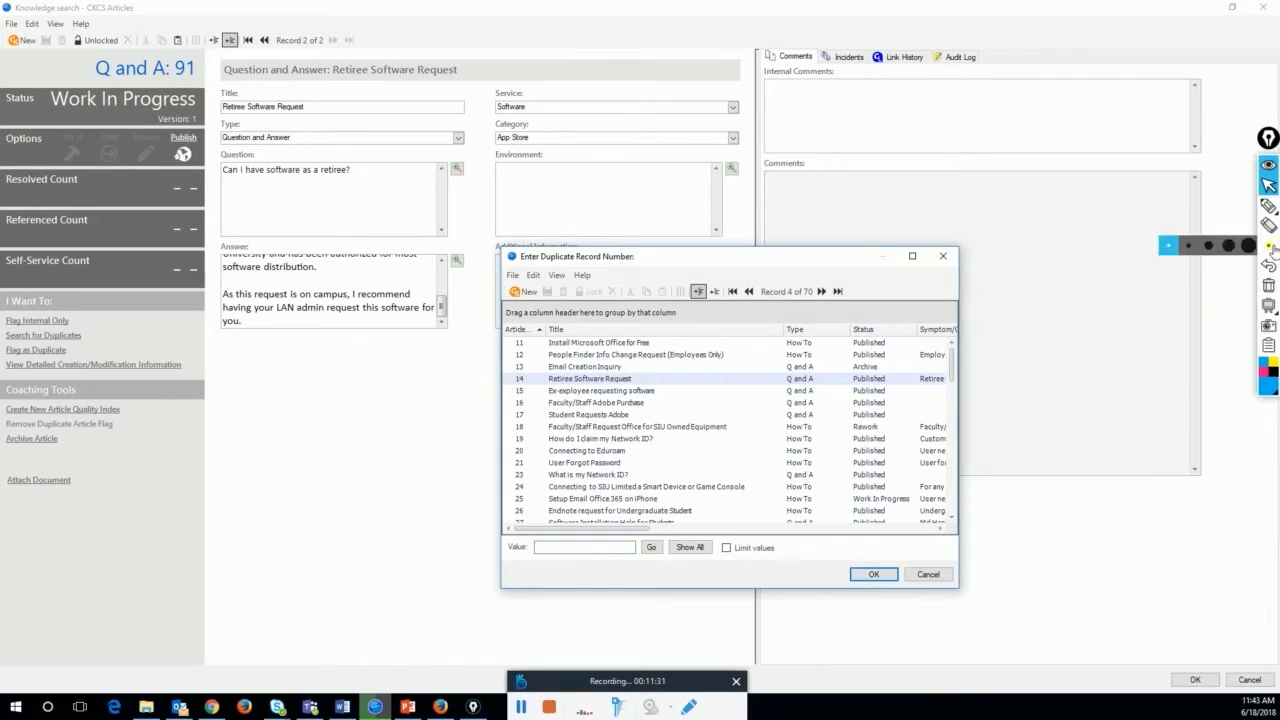
pyautogui.click(873, 574)
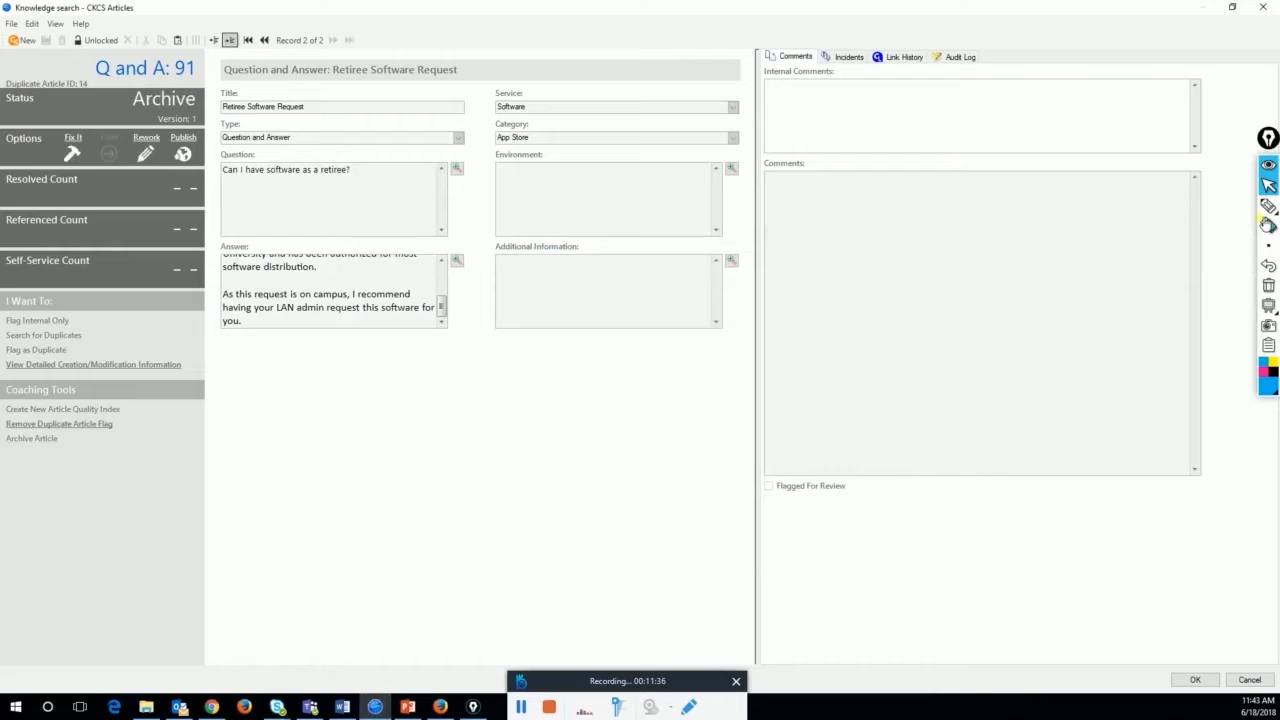
pyautogui.click(1268, 205)
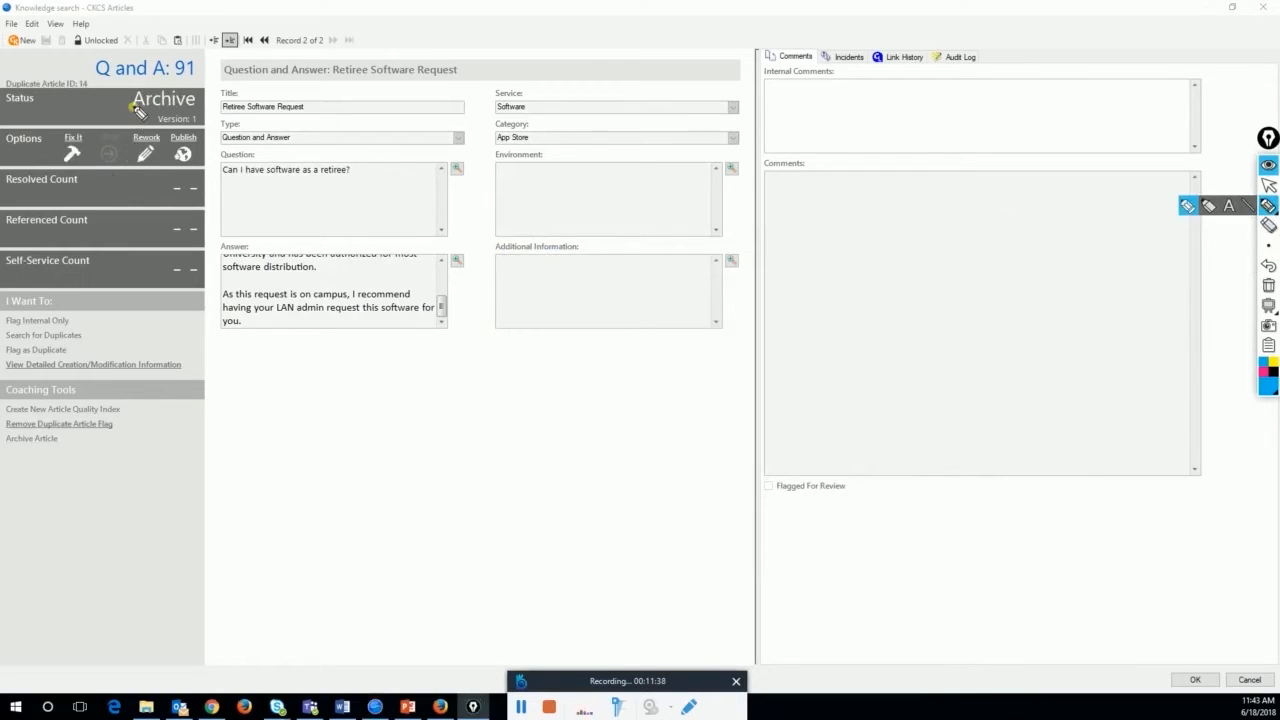
pyautogui.moveTo(195, 112)
pyautogui.mouseDown()
pyautogui.moveTo(205, 92)
pyautogui.moveTo(185, 84)
pyautogui.moveTo(122, 104)
pyautogui.moveTo(147, 106)
pyautogui.mouseUp()
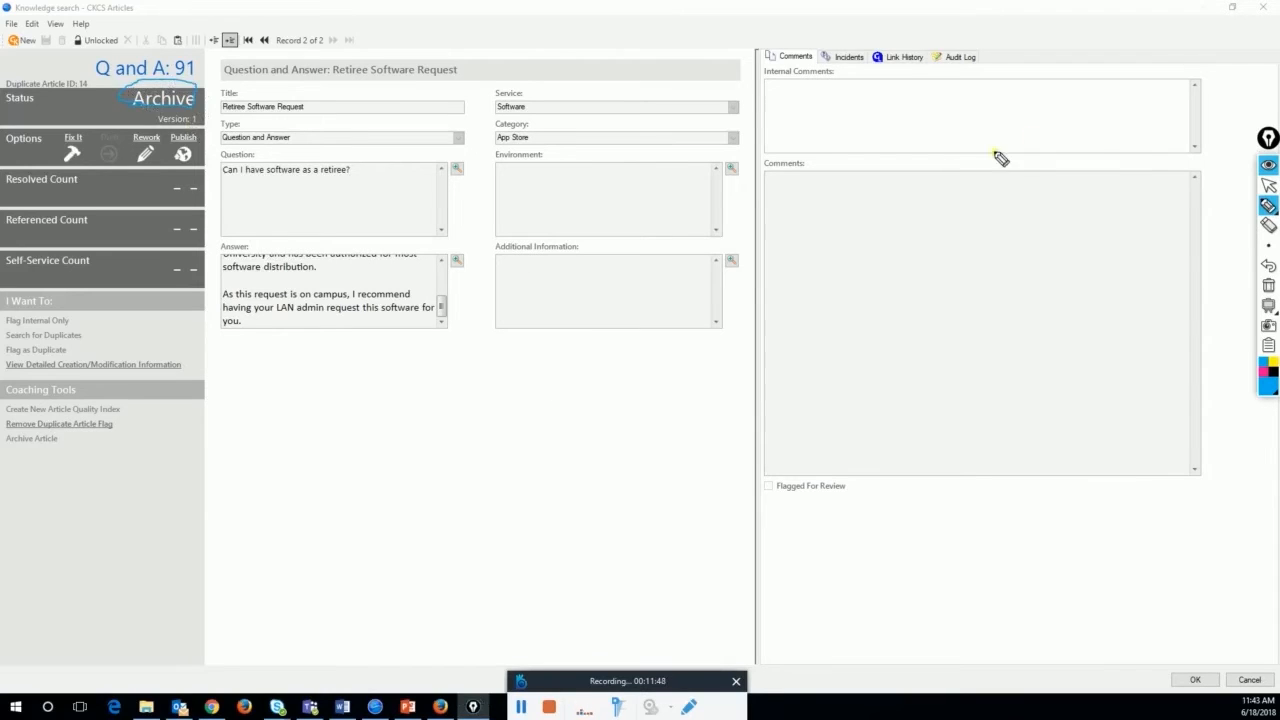
pyautogui.click(1273, 208)
pyautogui.click(1272, 287)
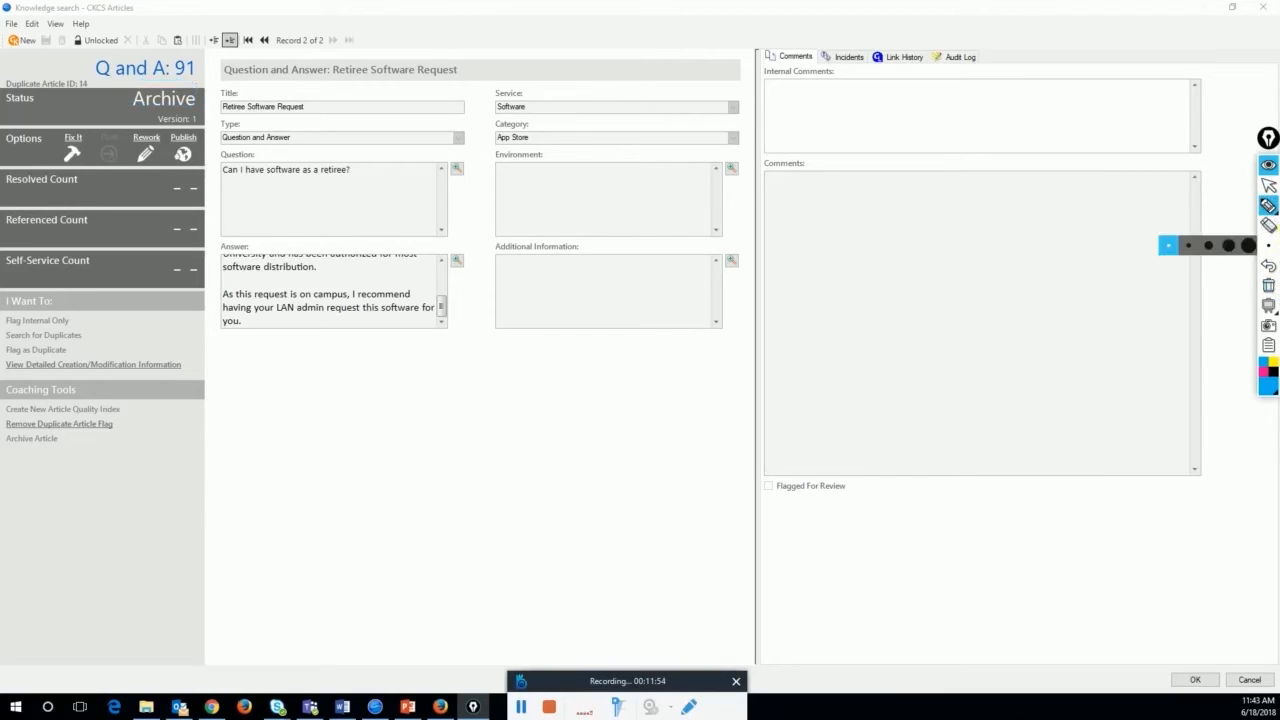
pyautogui.click(1268, 185)
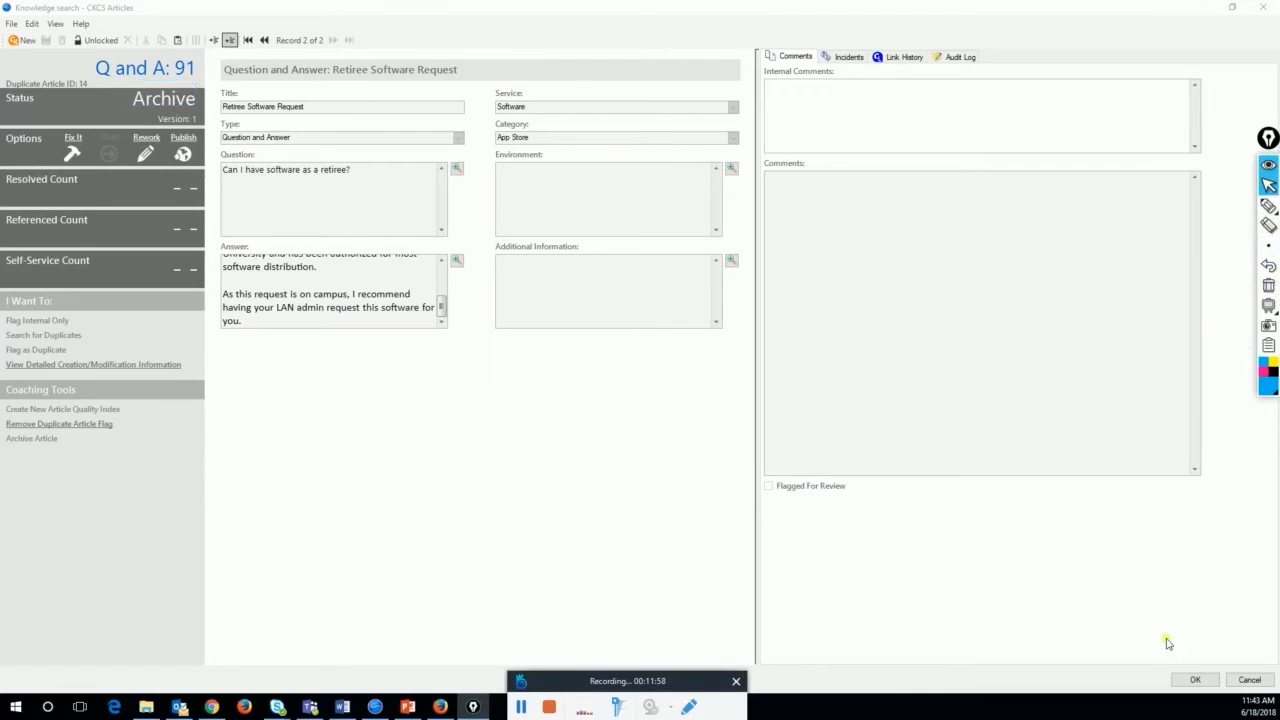
# - Close the flagged article with its changes saved and return to the home dashboard
pyautogui.click(1179, 681)
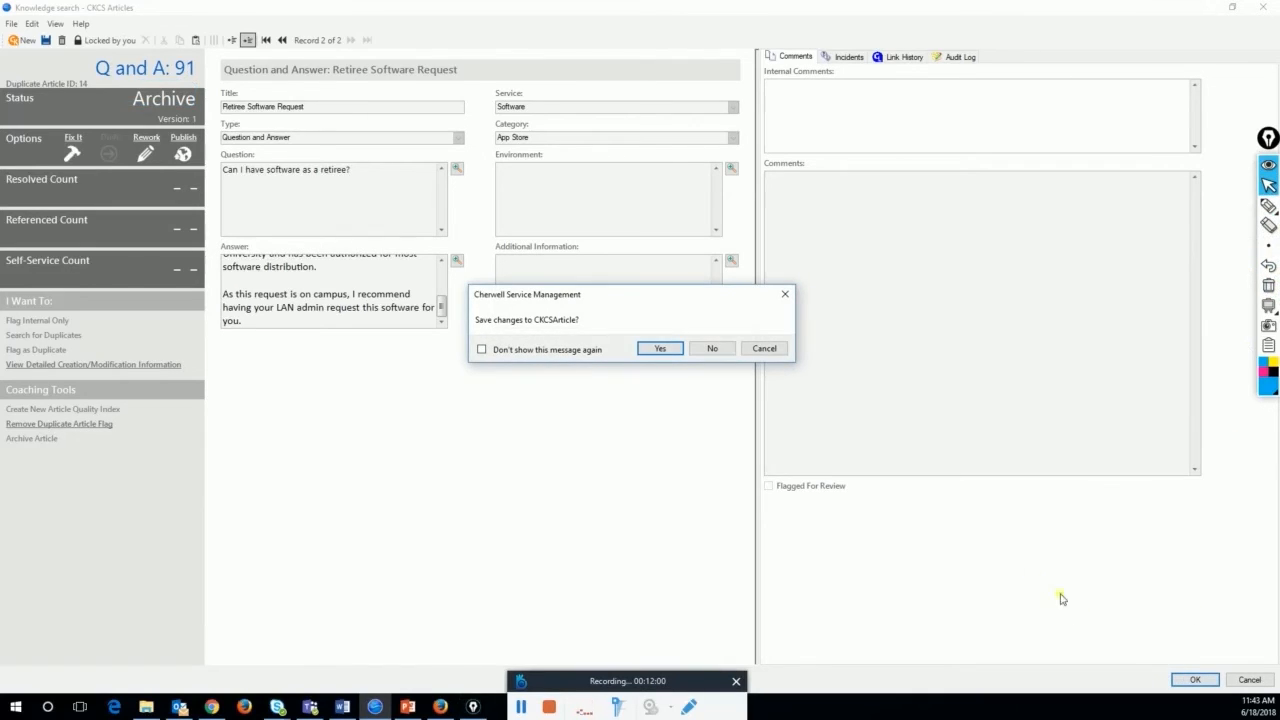
pyautogui.click(662, 348)
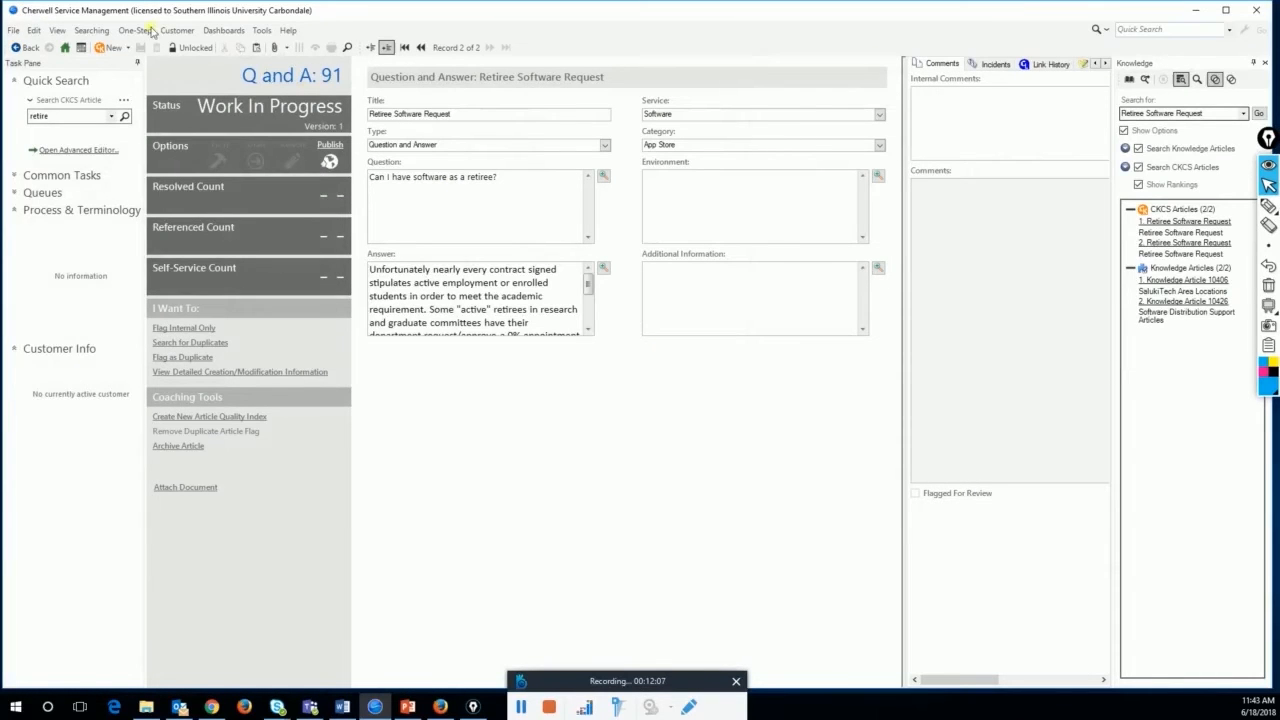
pyautogui.click(64, 49)
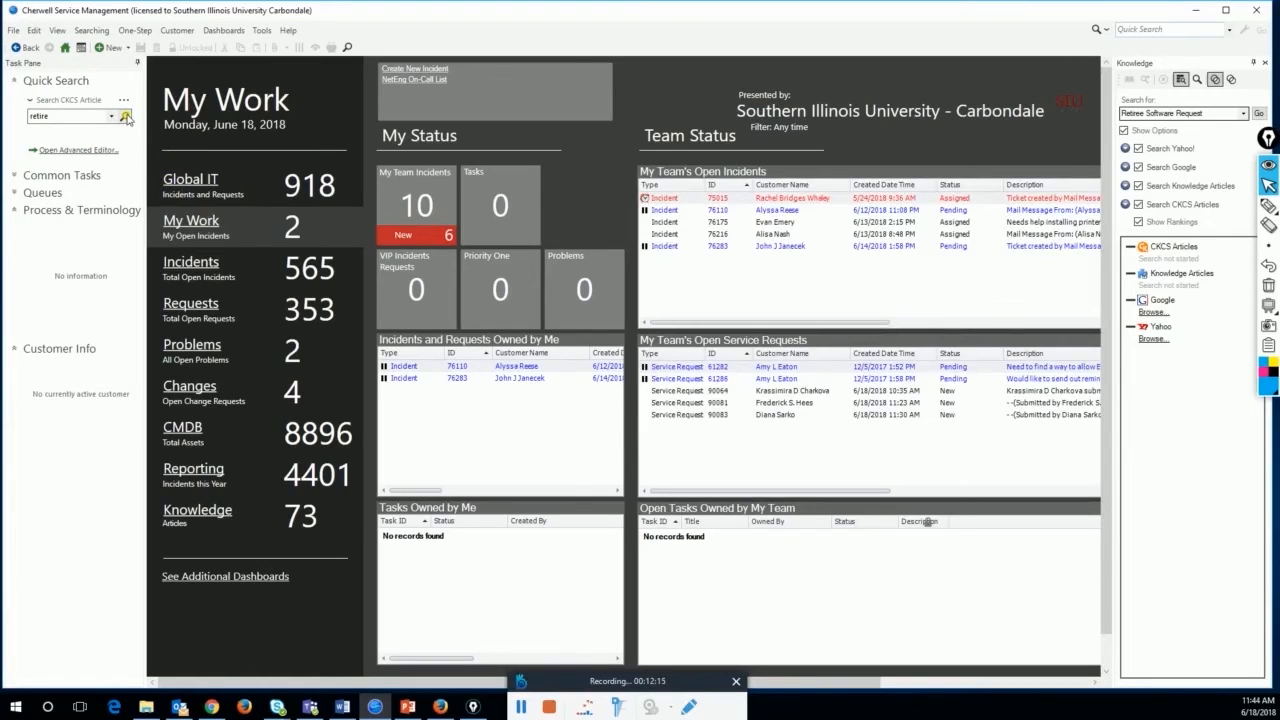
# - Search the CKCS articles for "retire" and refine the search to "retiree"
pyautogui.click(125, 117)
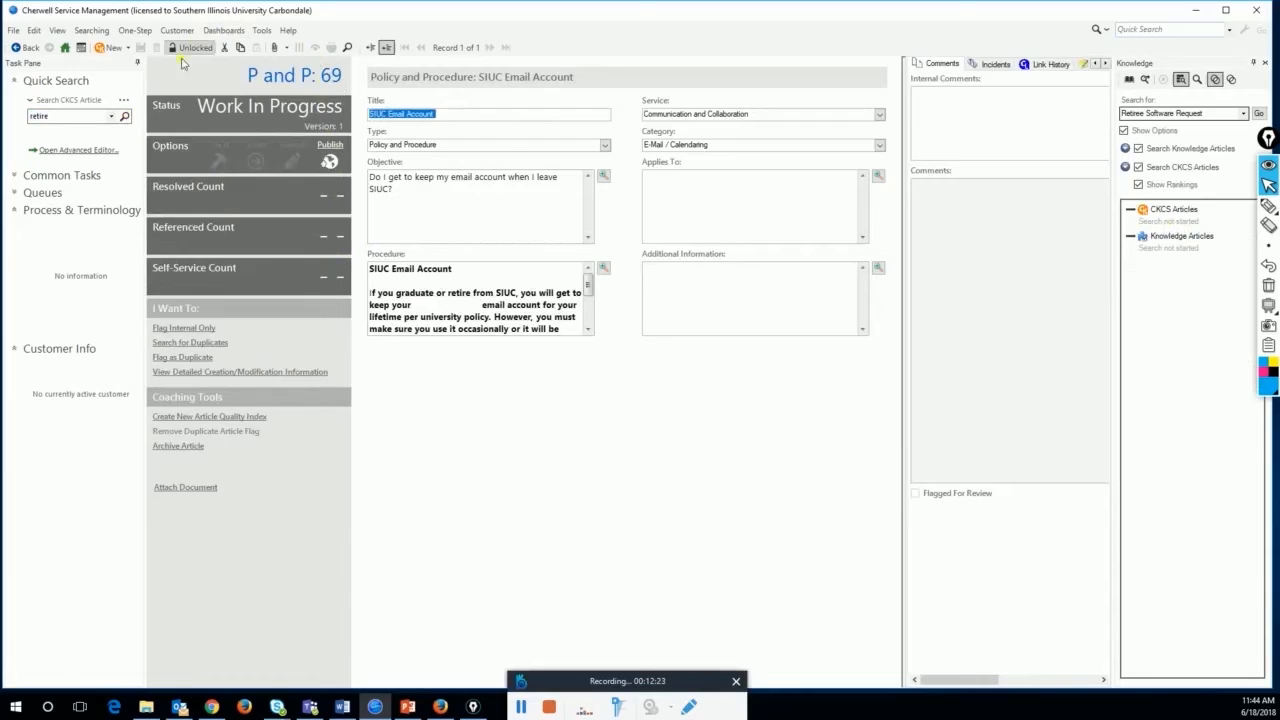
pyautogui.click(87, 117)
pyautogui.click(68, 117)
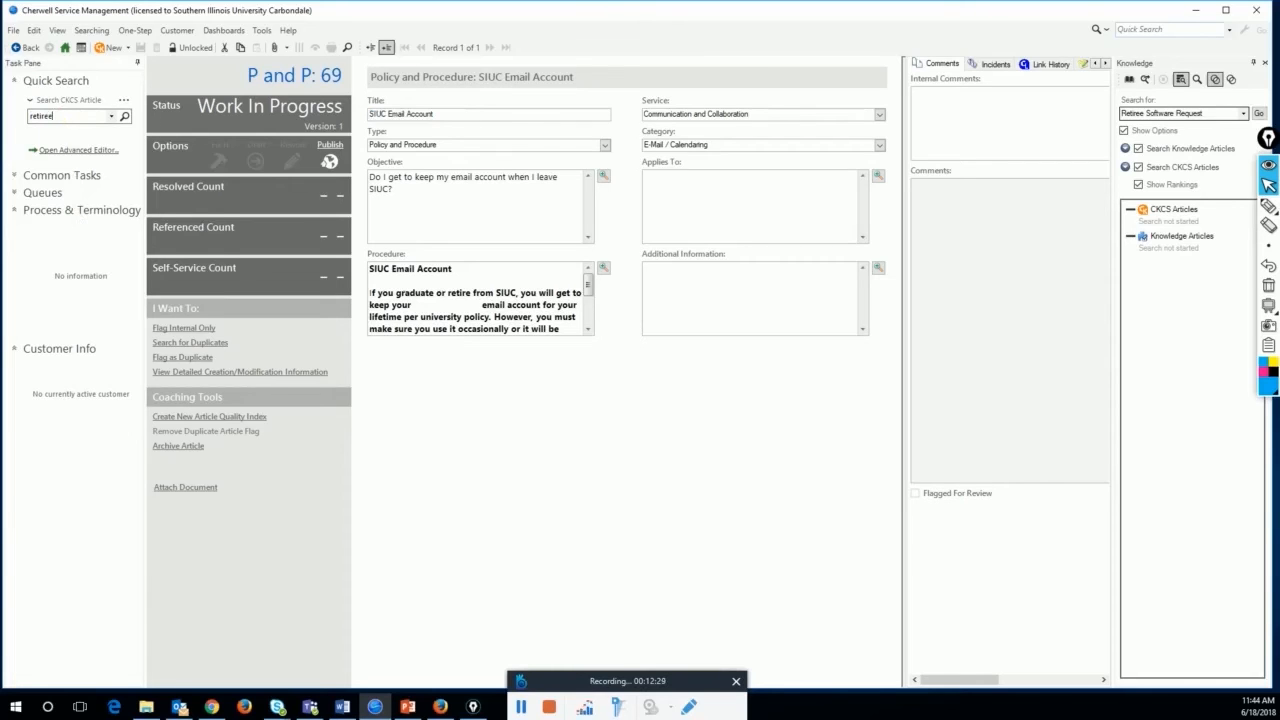
pyautogui.click(124, 117)
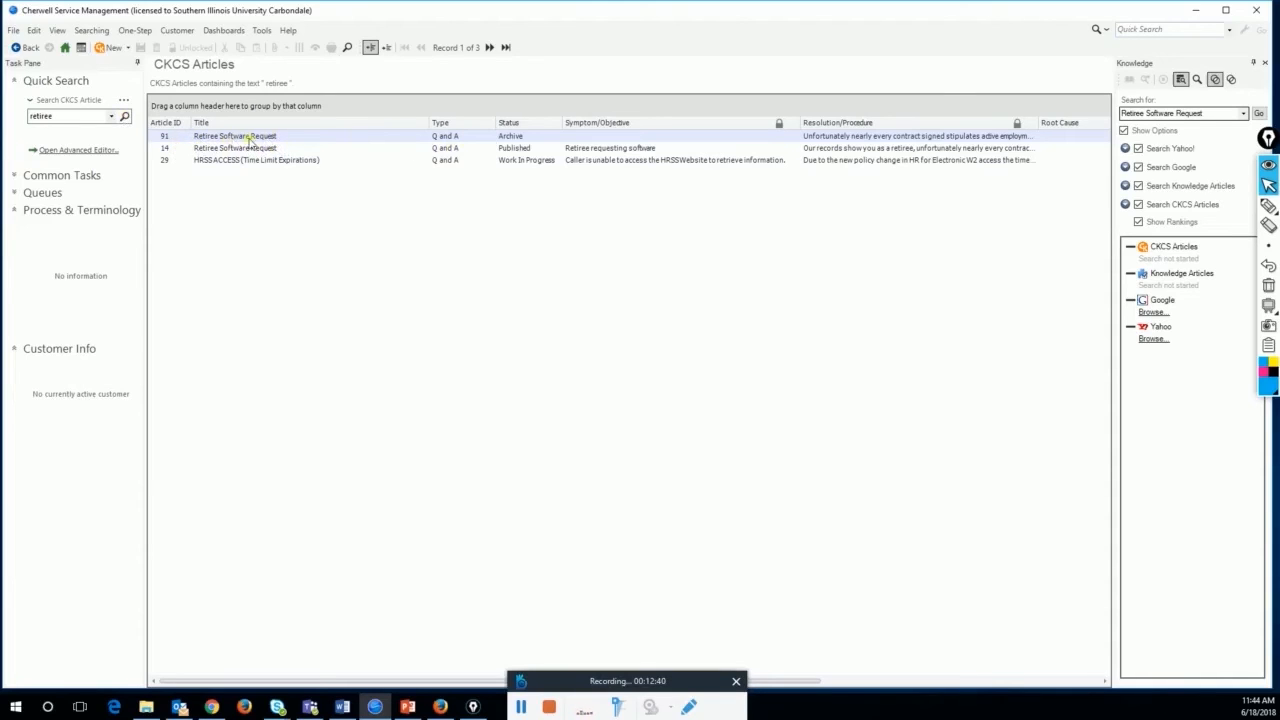
pyautogui.click(1268, 206)
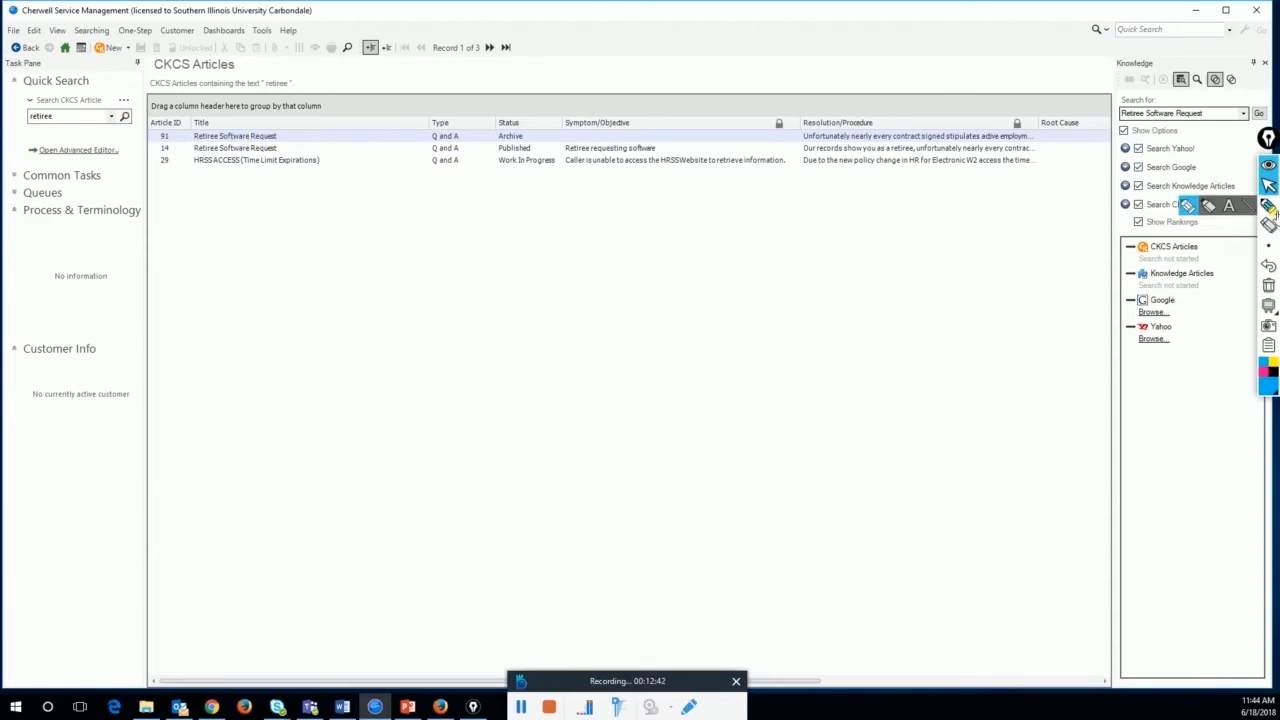
pyautogui.click(1186, 205)
pyautogui.moveTo(160, 135); pyautogui.dragTo(522, 141)
pyautogui.moveTo(163, 149); pyautogui.dragTo(540, 148)
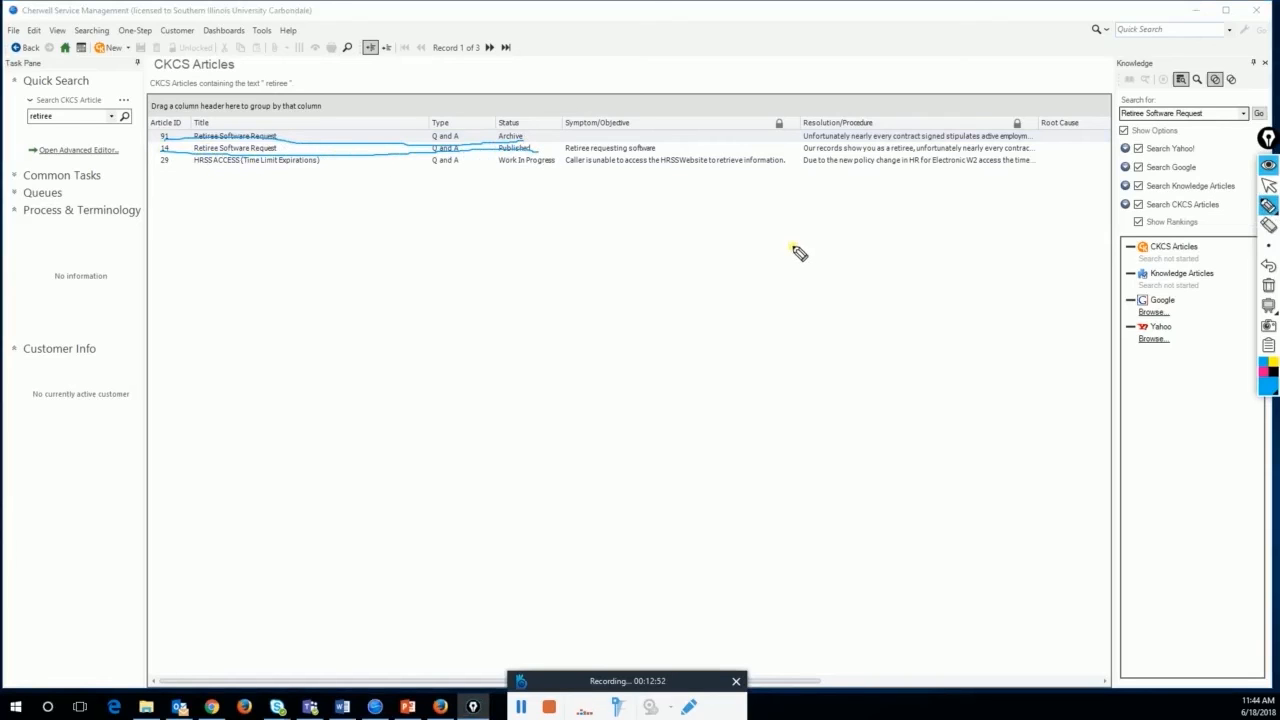